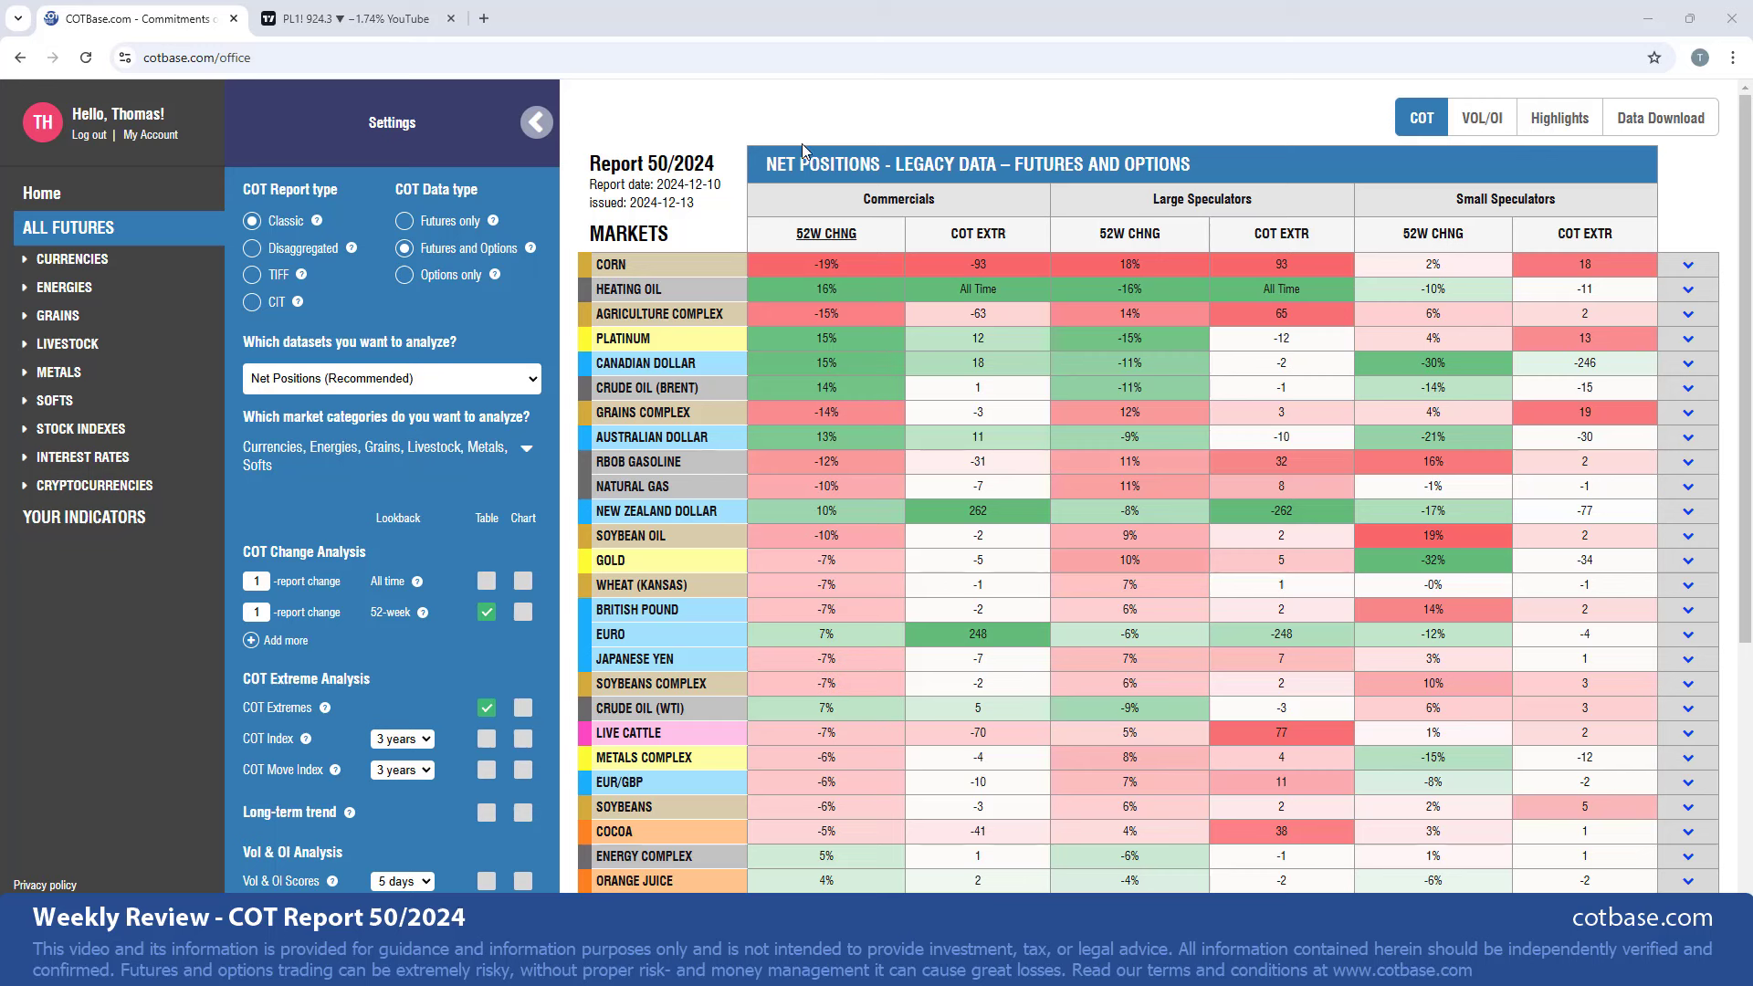
Browse the ON COT explainer pages: CIT, Classic, Disaggregated, TIFF, Typical Setups and Release Schedule
{"action": "left_click", "coordinate": [42, 193]}
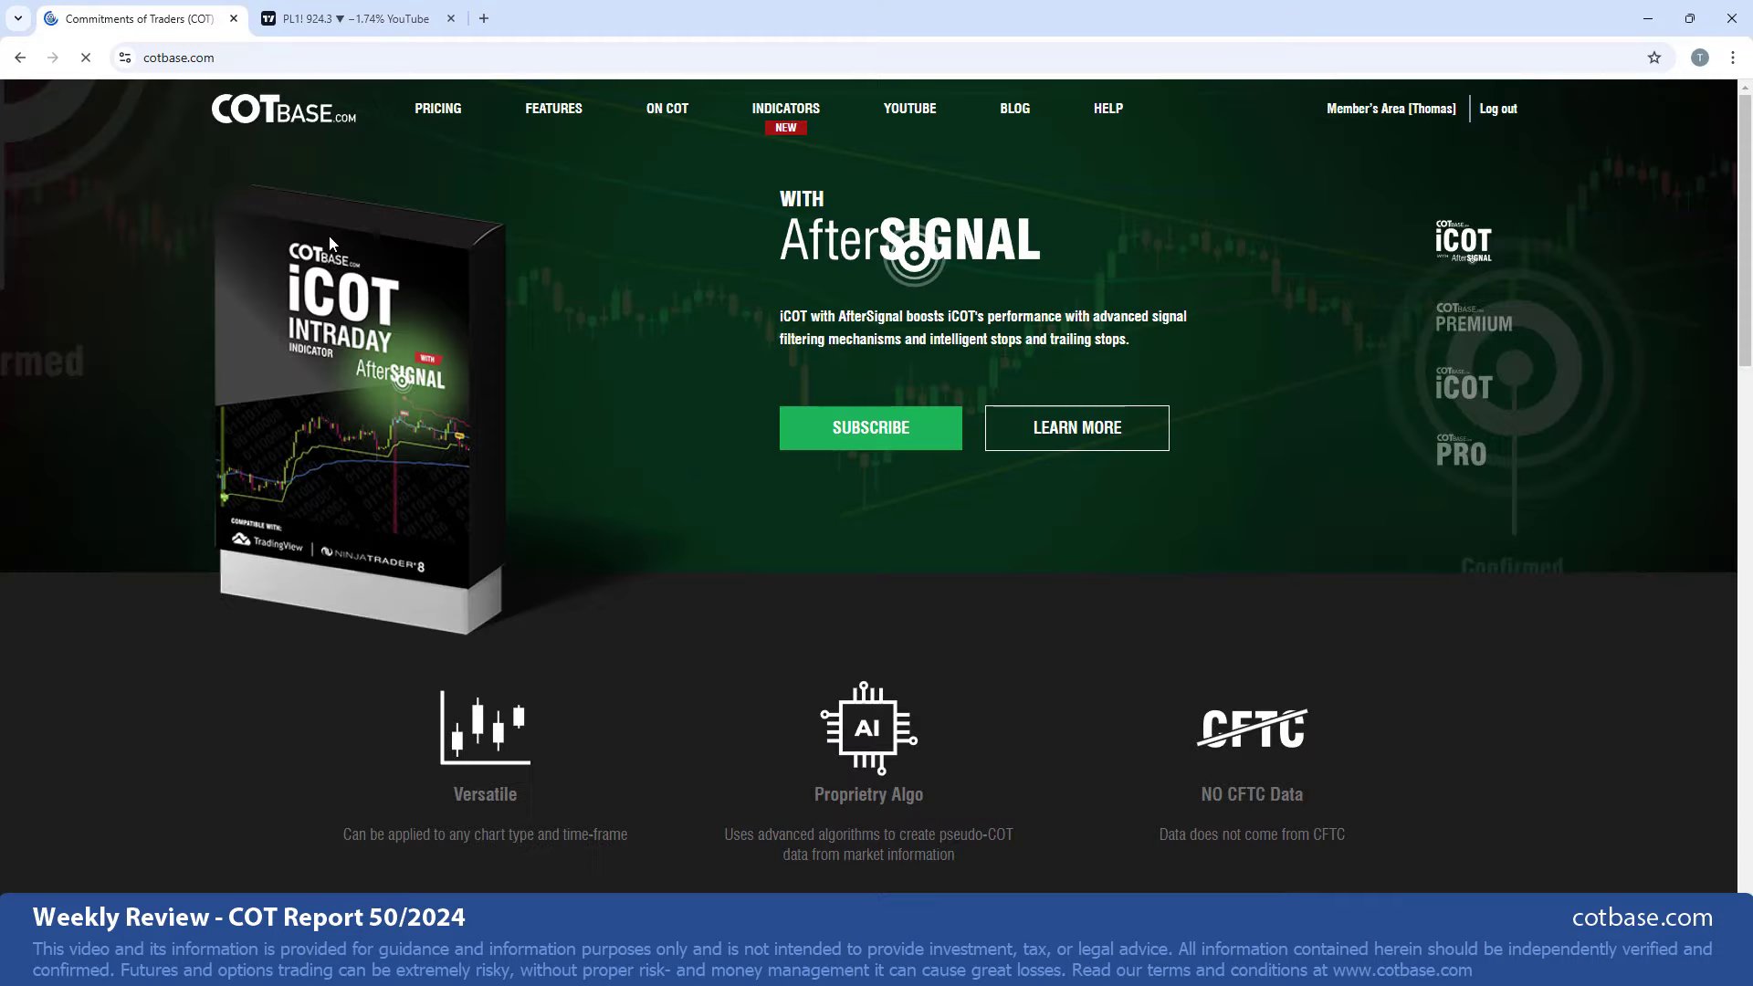
{"action": "left_click", "coordinate": [681, 114]}
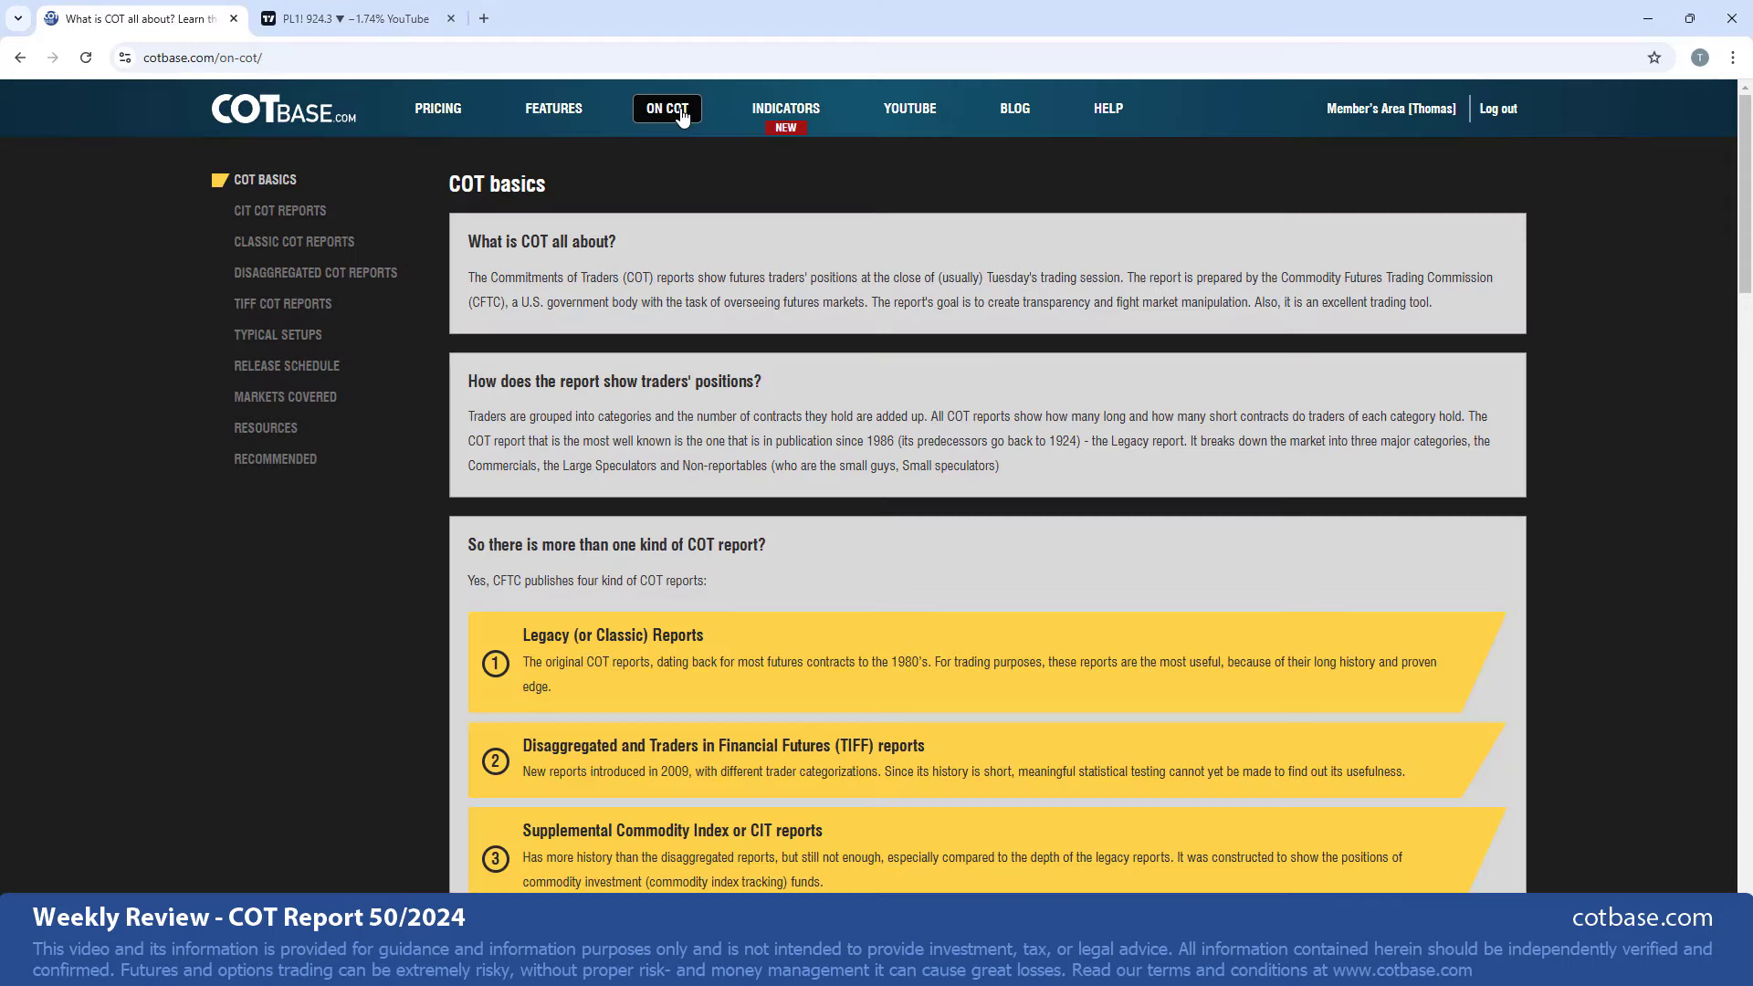
{"action": "left_click", "coordinate": [299, 212]}
{"action": "left_click", "coordinate": [301, 242]}
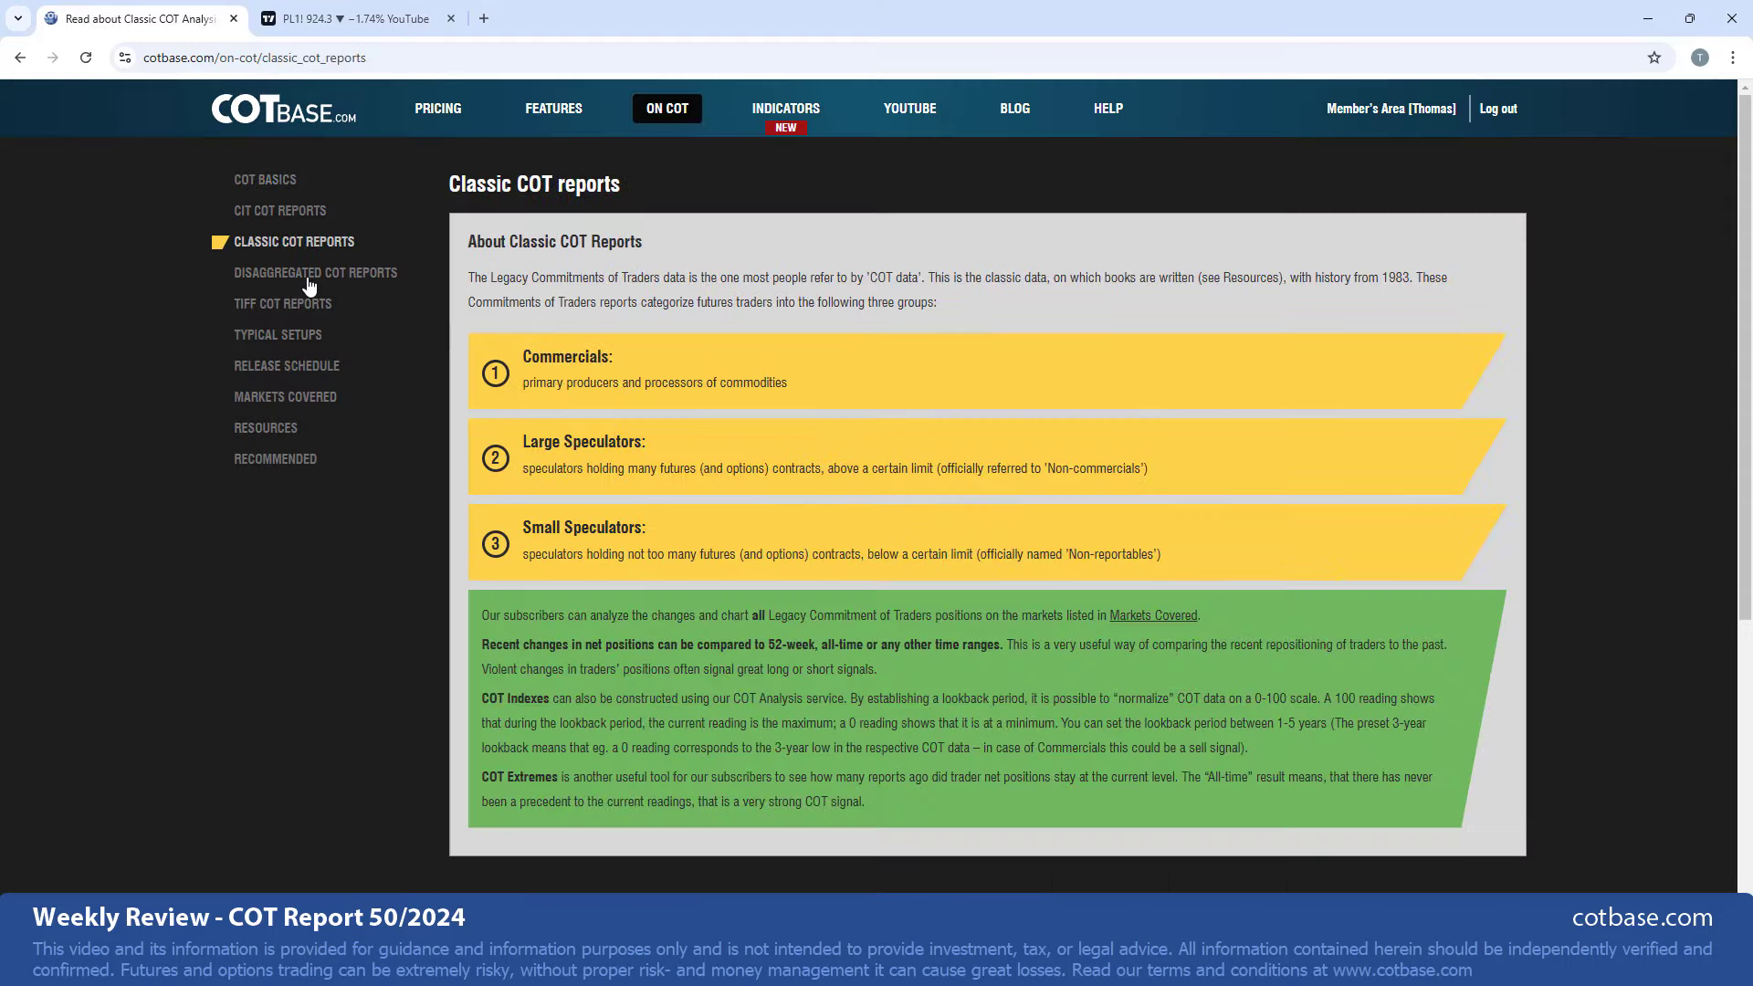
{"action": "left_click", "coordinate": [304, 273]}
{"action": "left_click", "coordinate": [306, 304]}
{"action": "left_click", "coordinate": [307, 338]}
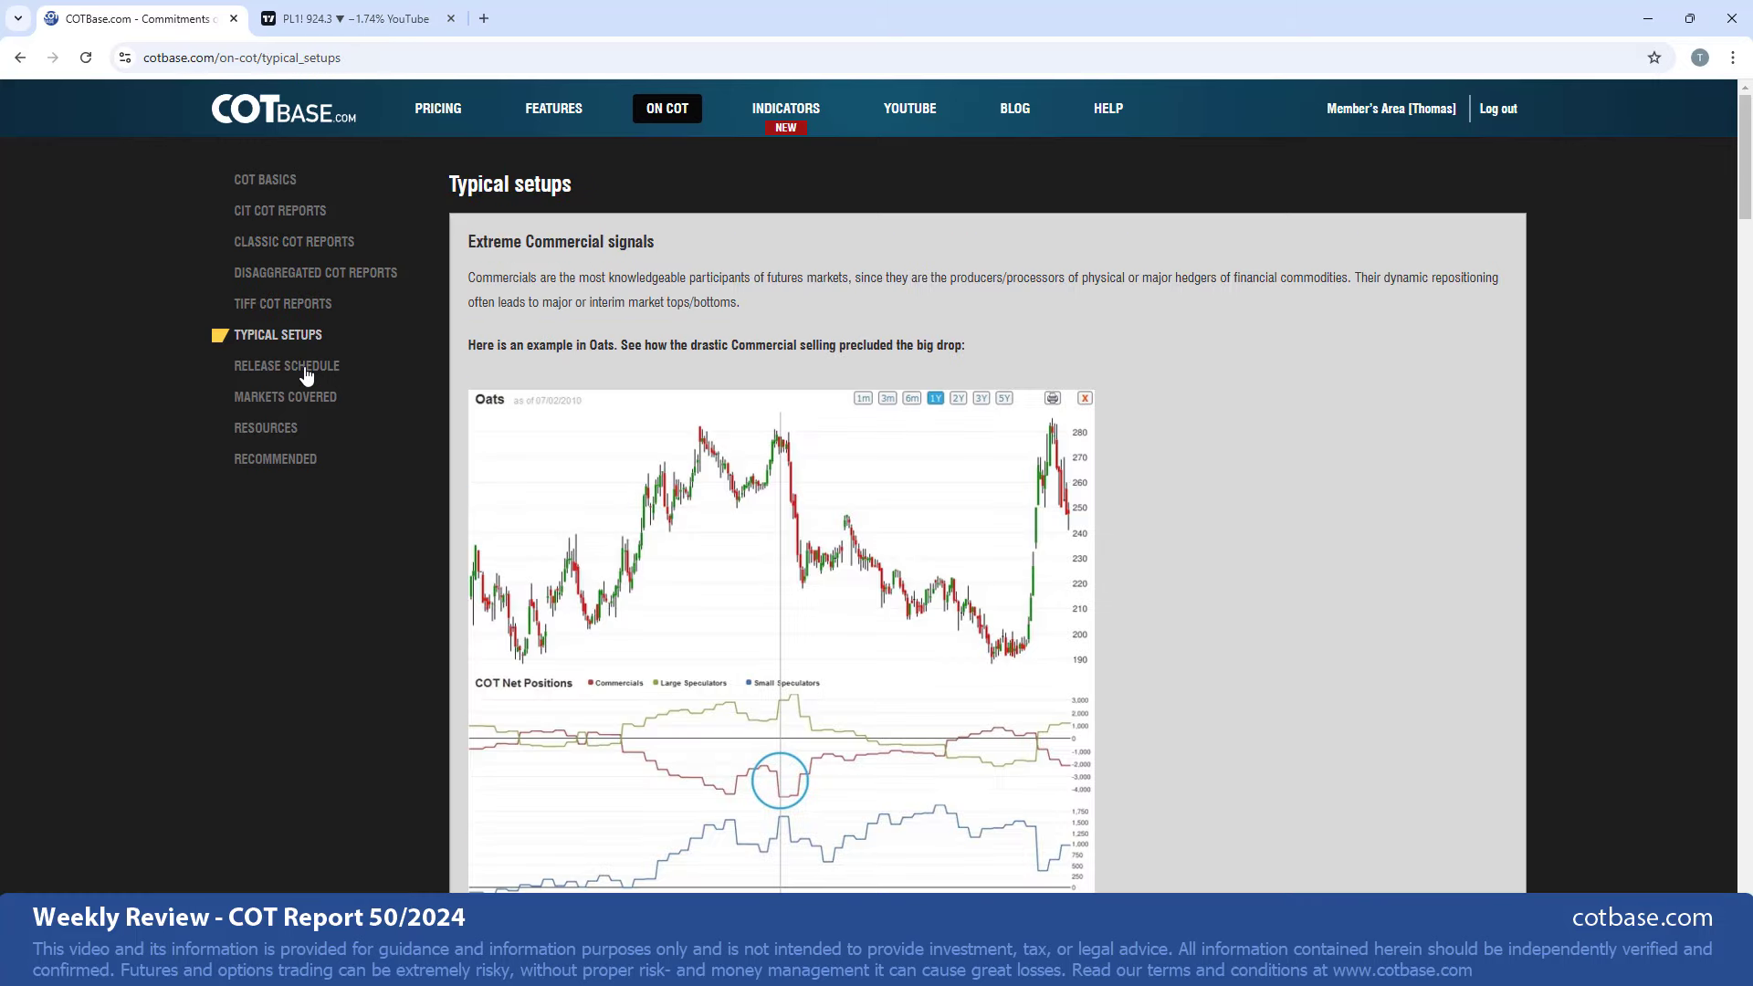
{"action": "left_click", "coordinate": [307, 368]}
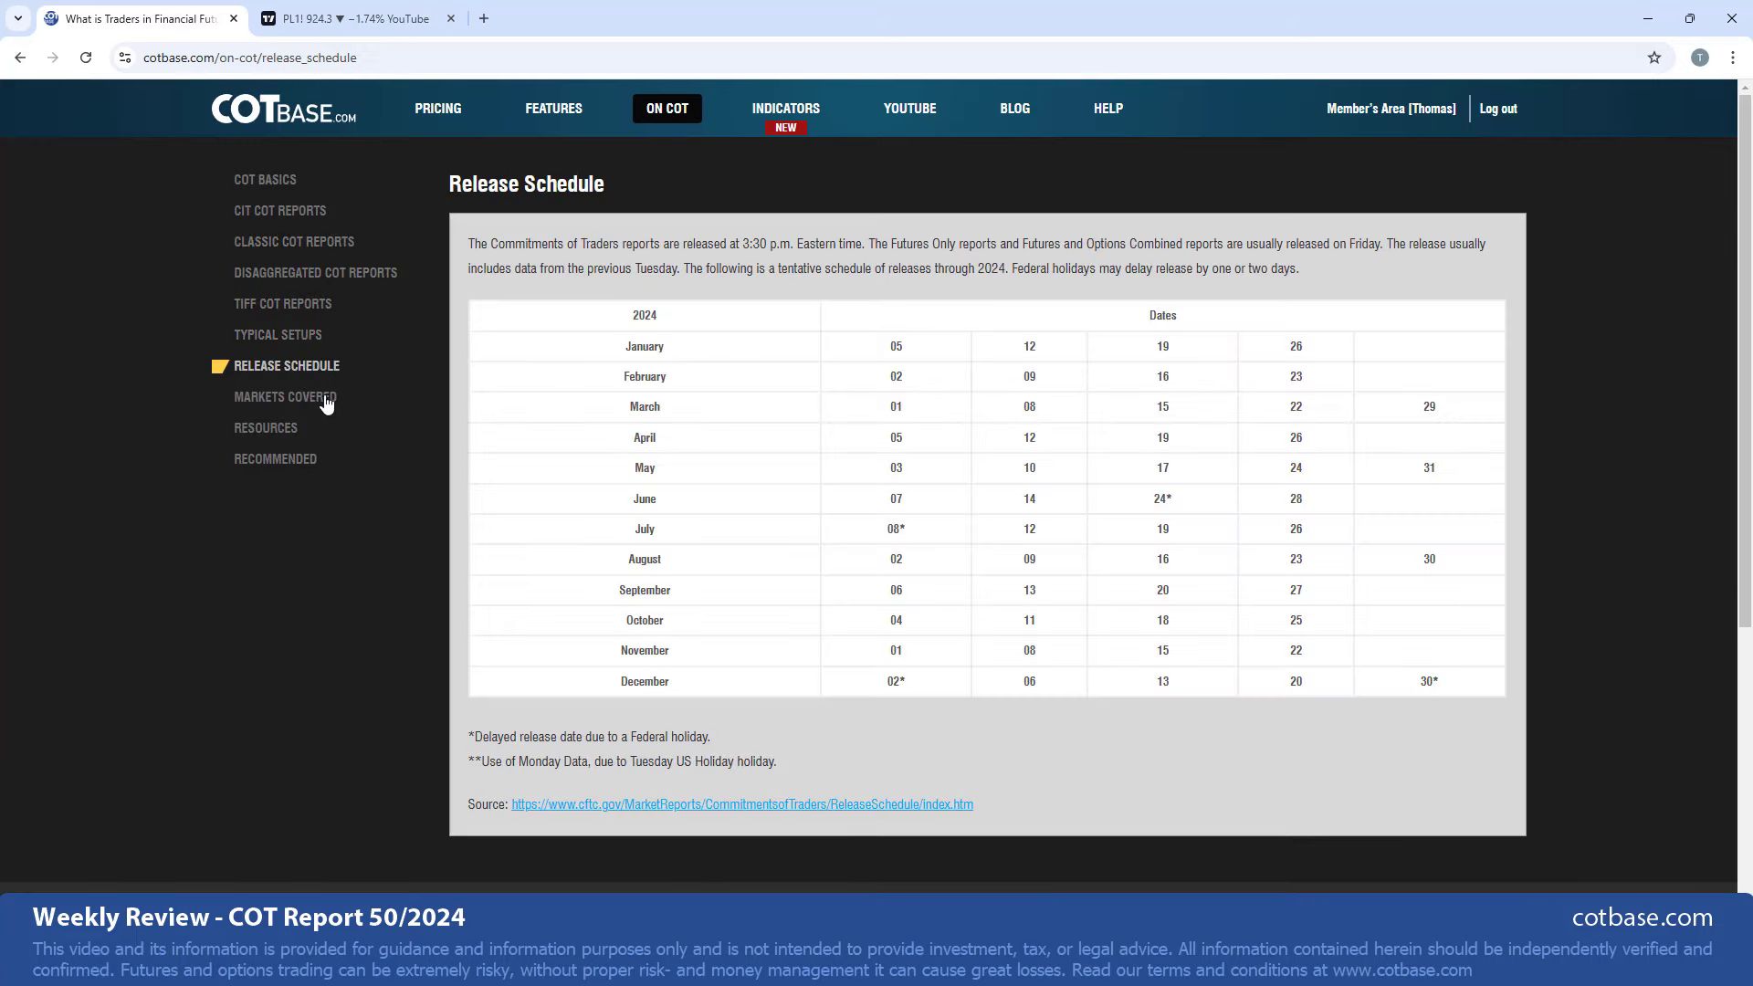
Go to the HELP 'How to use?' page and scroll through its tutorial videos
{"action": "left_click", "coordinate": [1102, 108]}
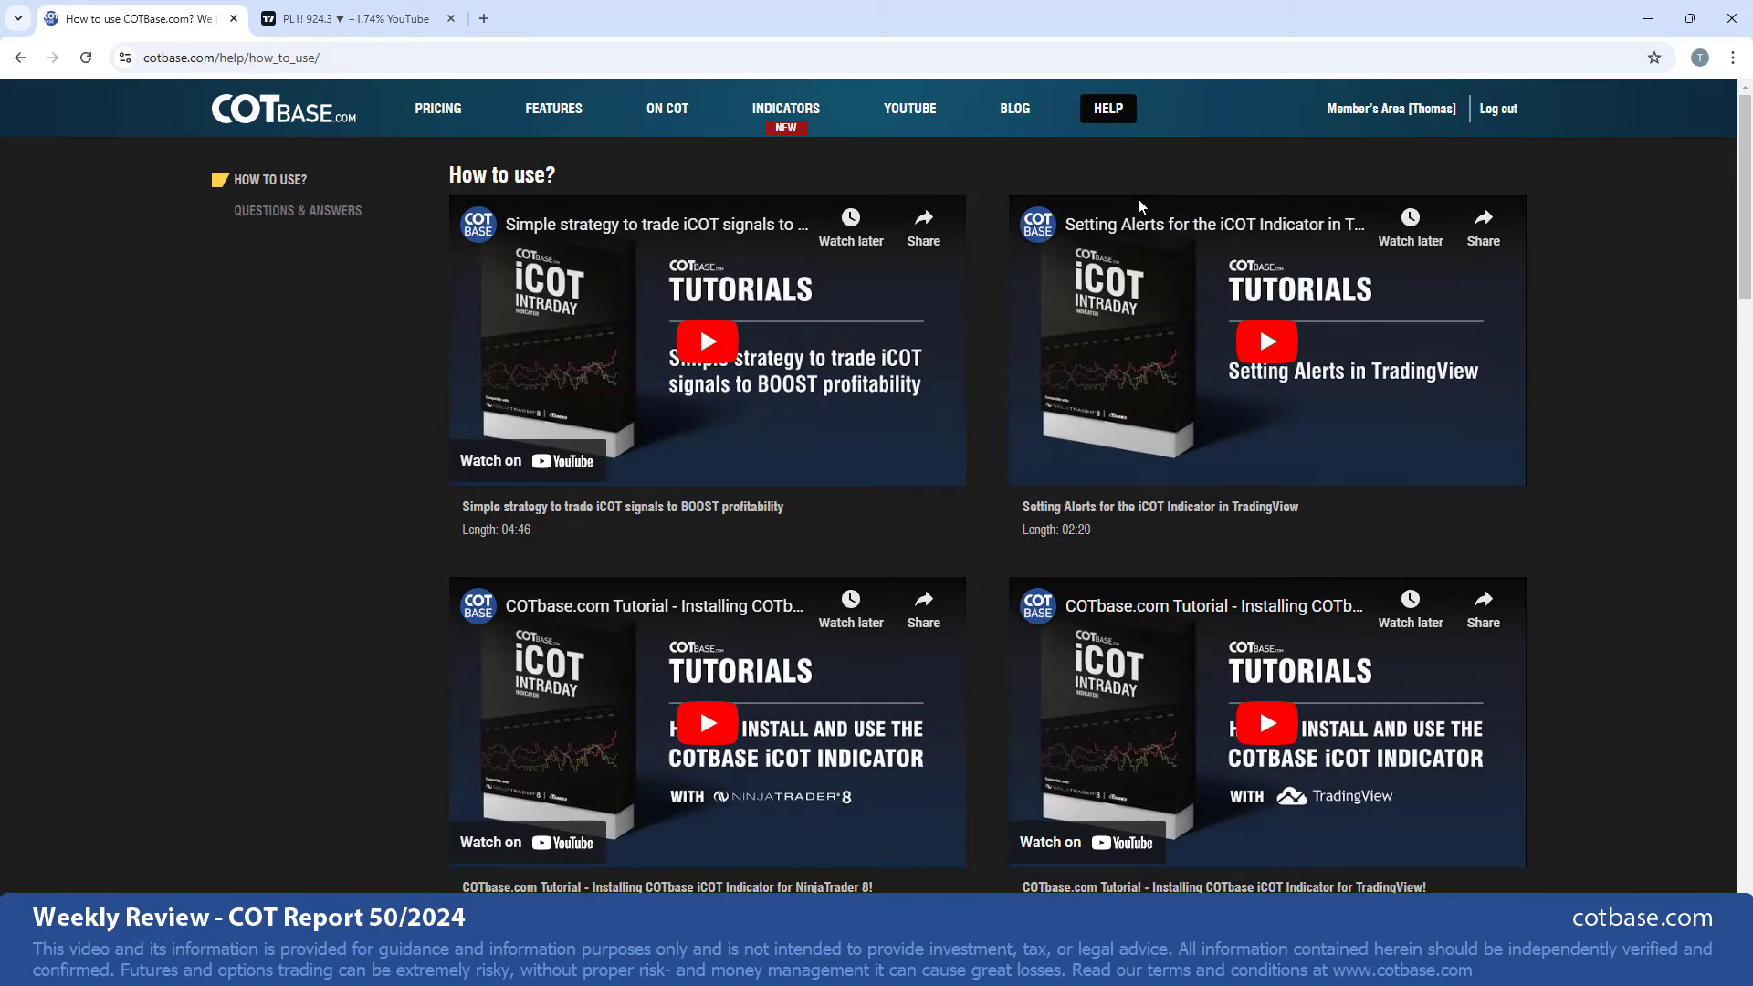
{"action": "scroll", "coordinate": [1273, 294], "scroll_direction": "down", "scroll_amount": 6}
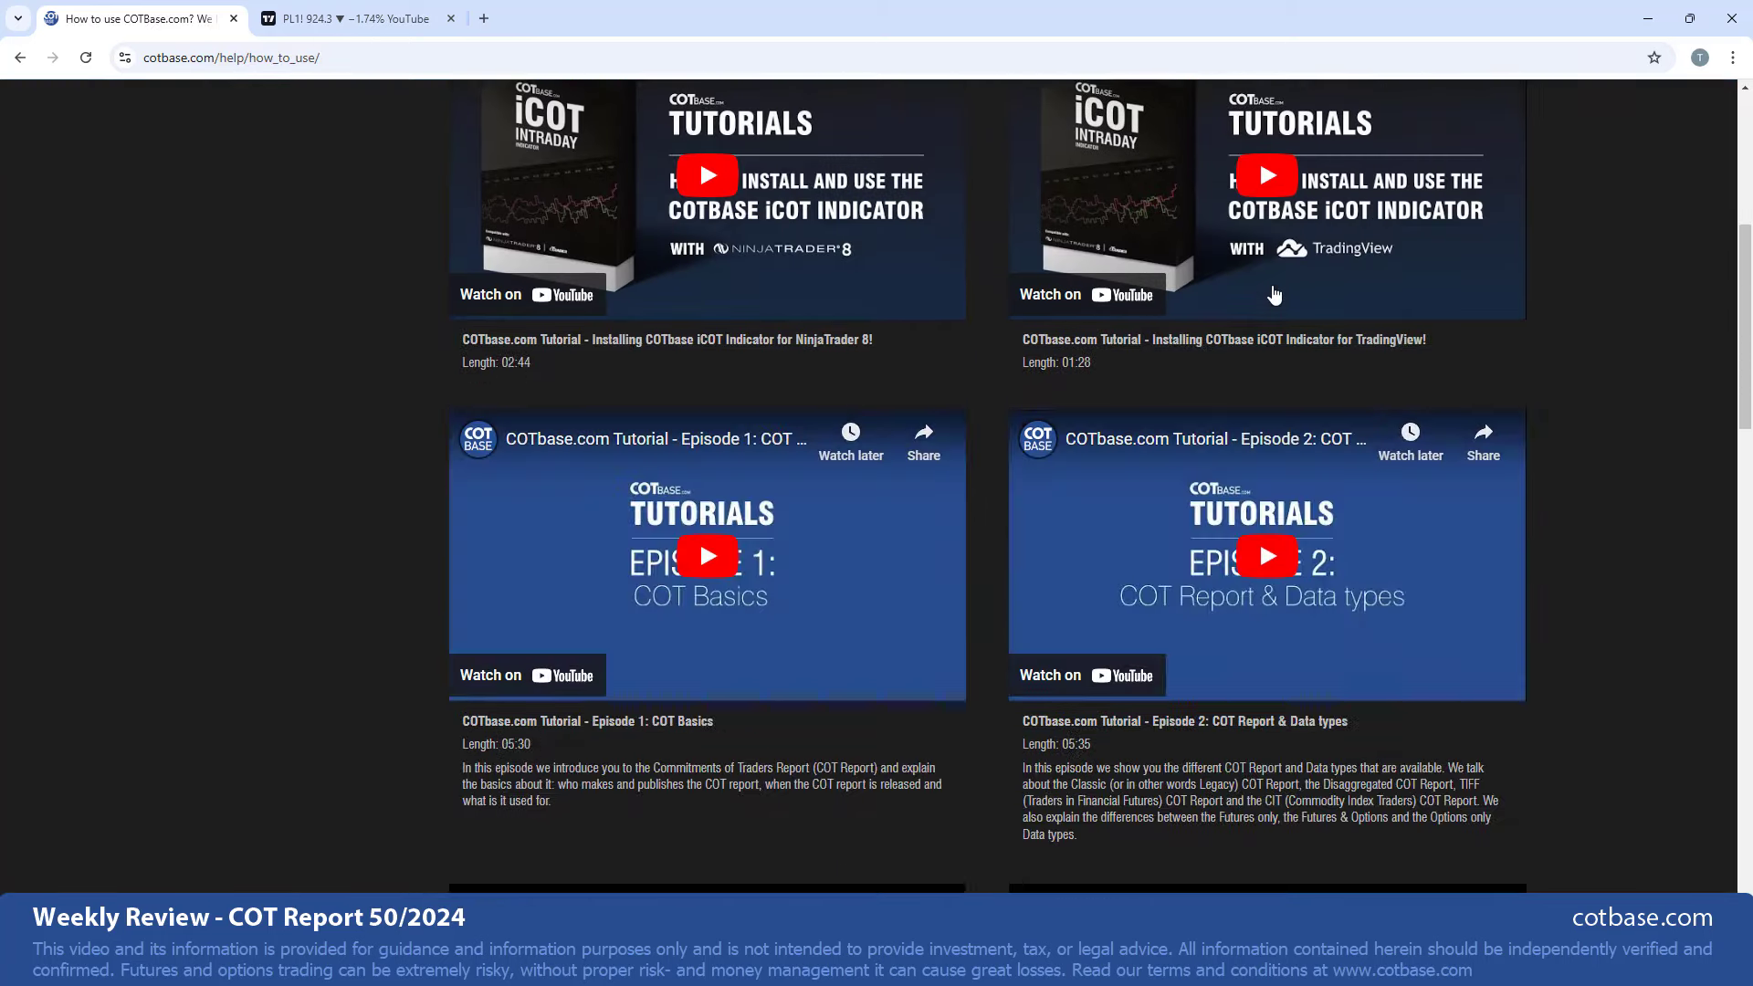
{"action": "scroll", "coordinate": [1273, 294], "scroll_direction": "up", "scroll_amount": 6}
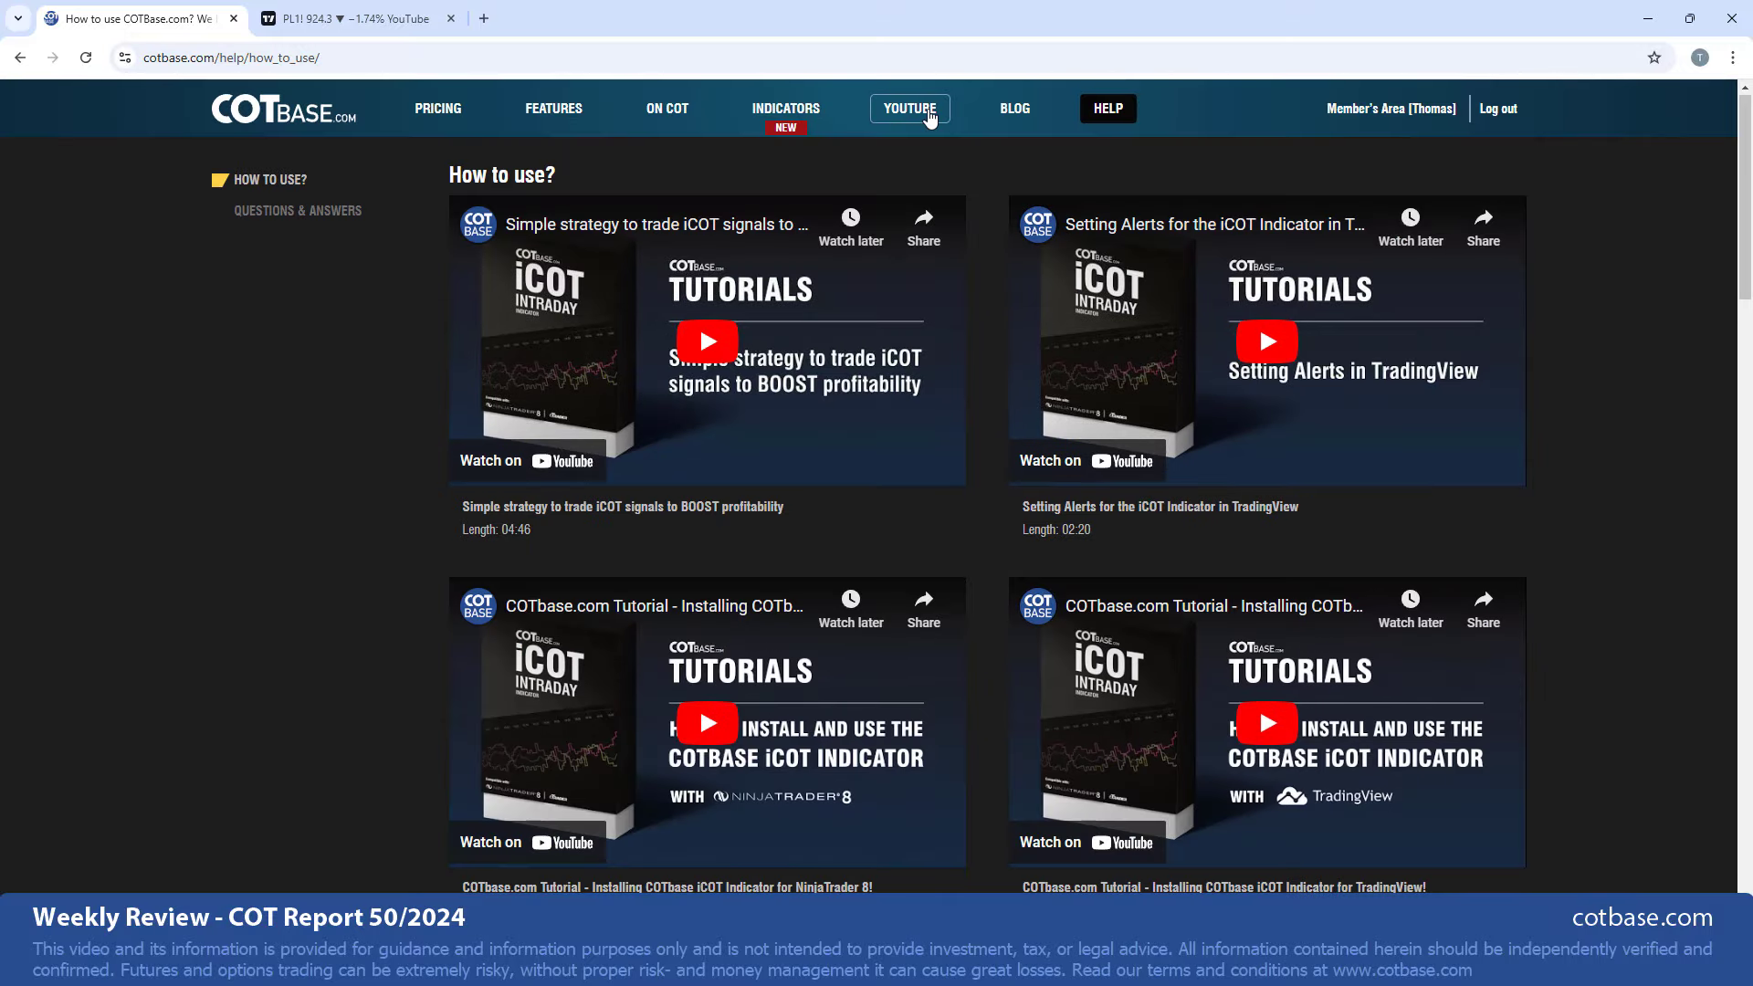
Open the COTBASE YouTube channel in a new tab, then return to the COTBase help page
{"action": "left_click", "coordinate": [929, 118]}
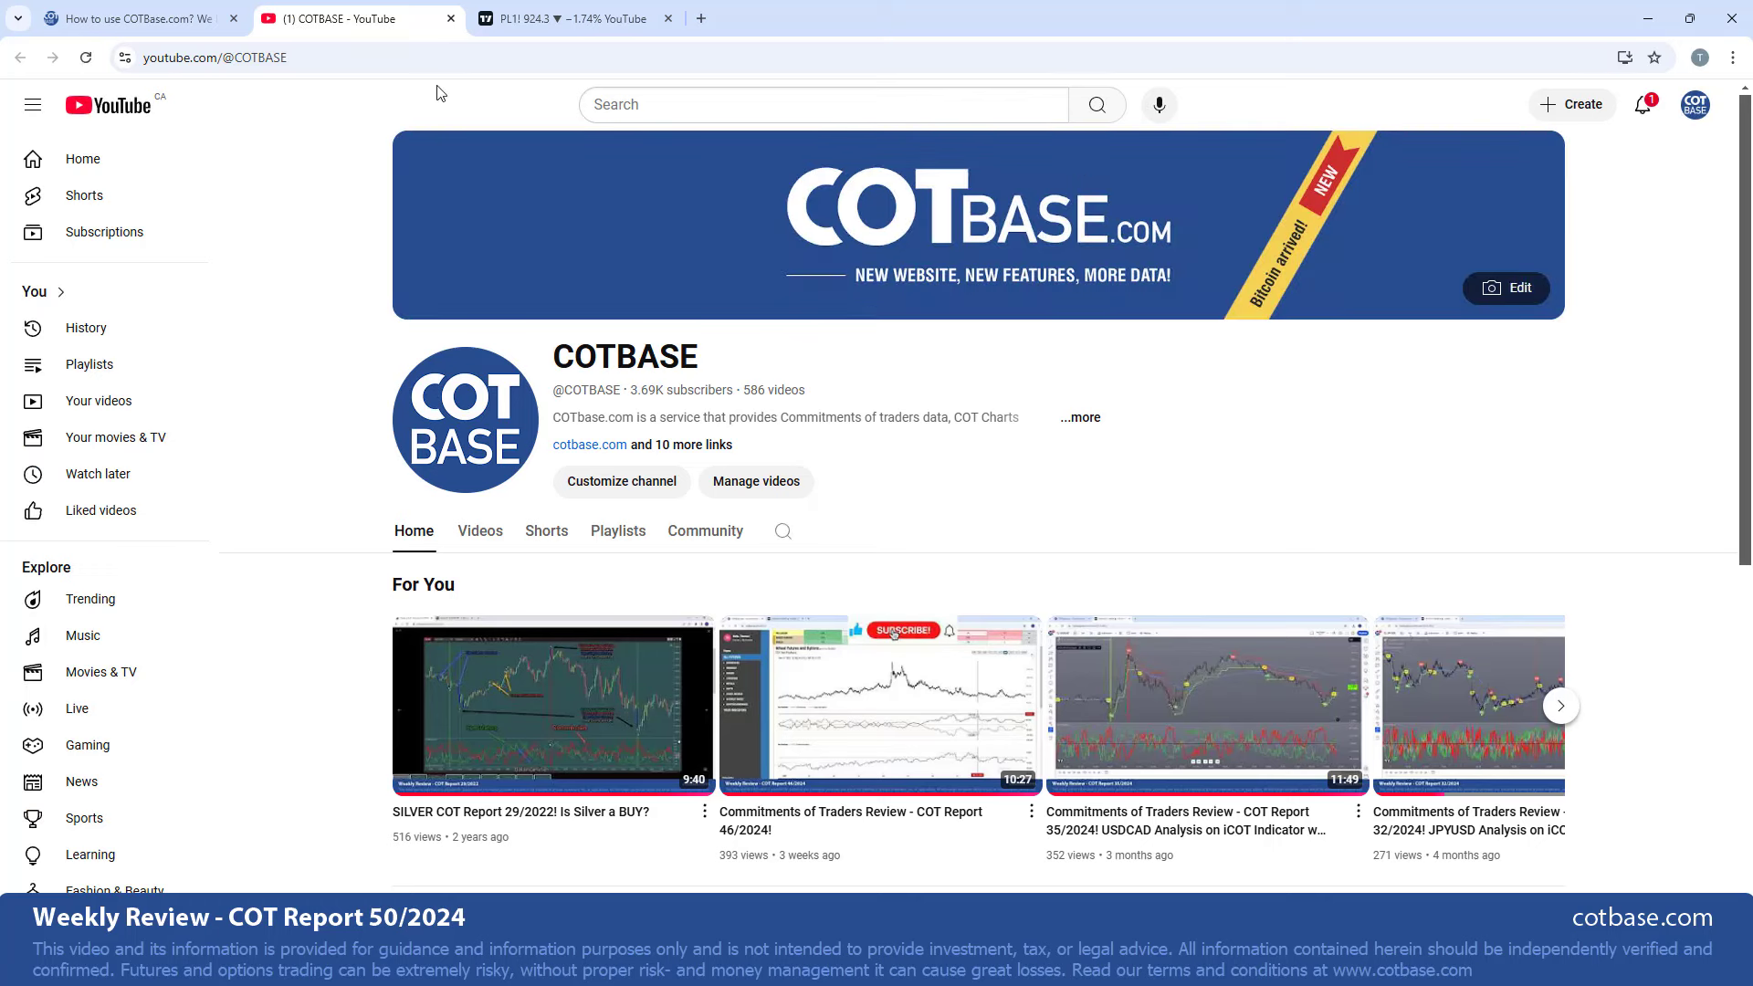
{"action": "left_click", "coordinate": [143, 21]}
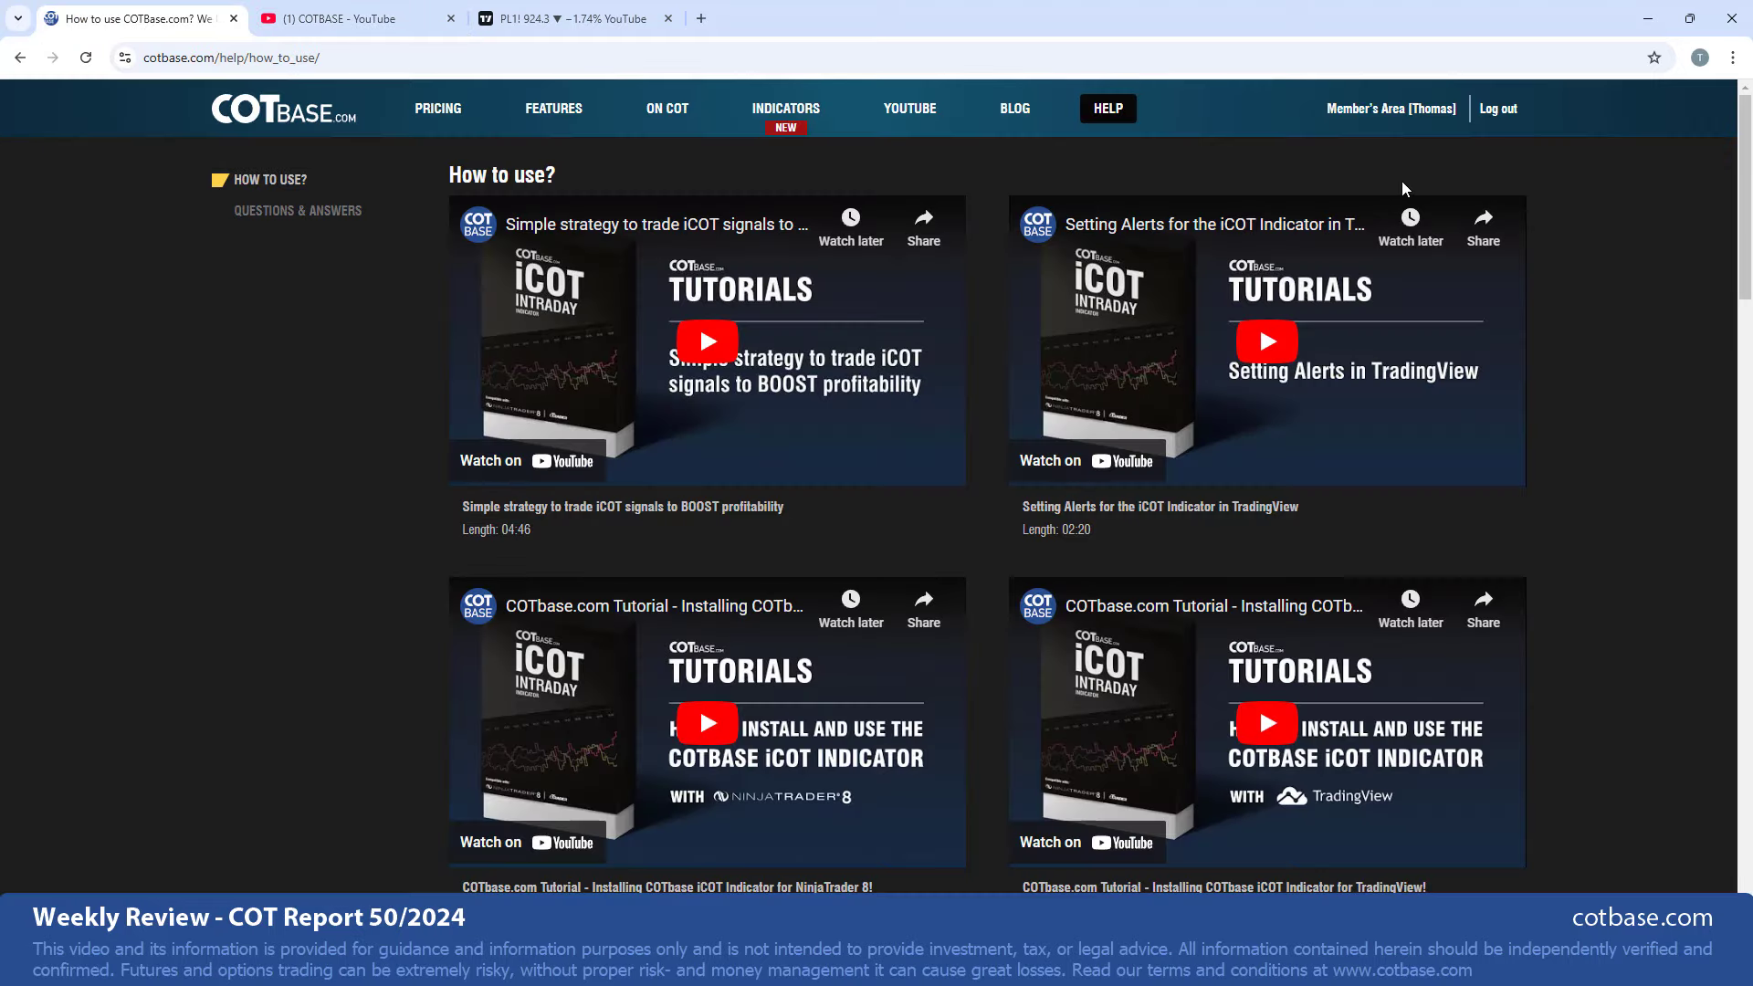
Show the Member's Area table with Settings collapsed and view the Corn chart over 5 years
{"action": "left_click", "coordinate": [1405, 112]}
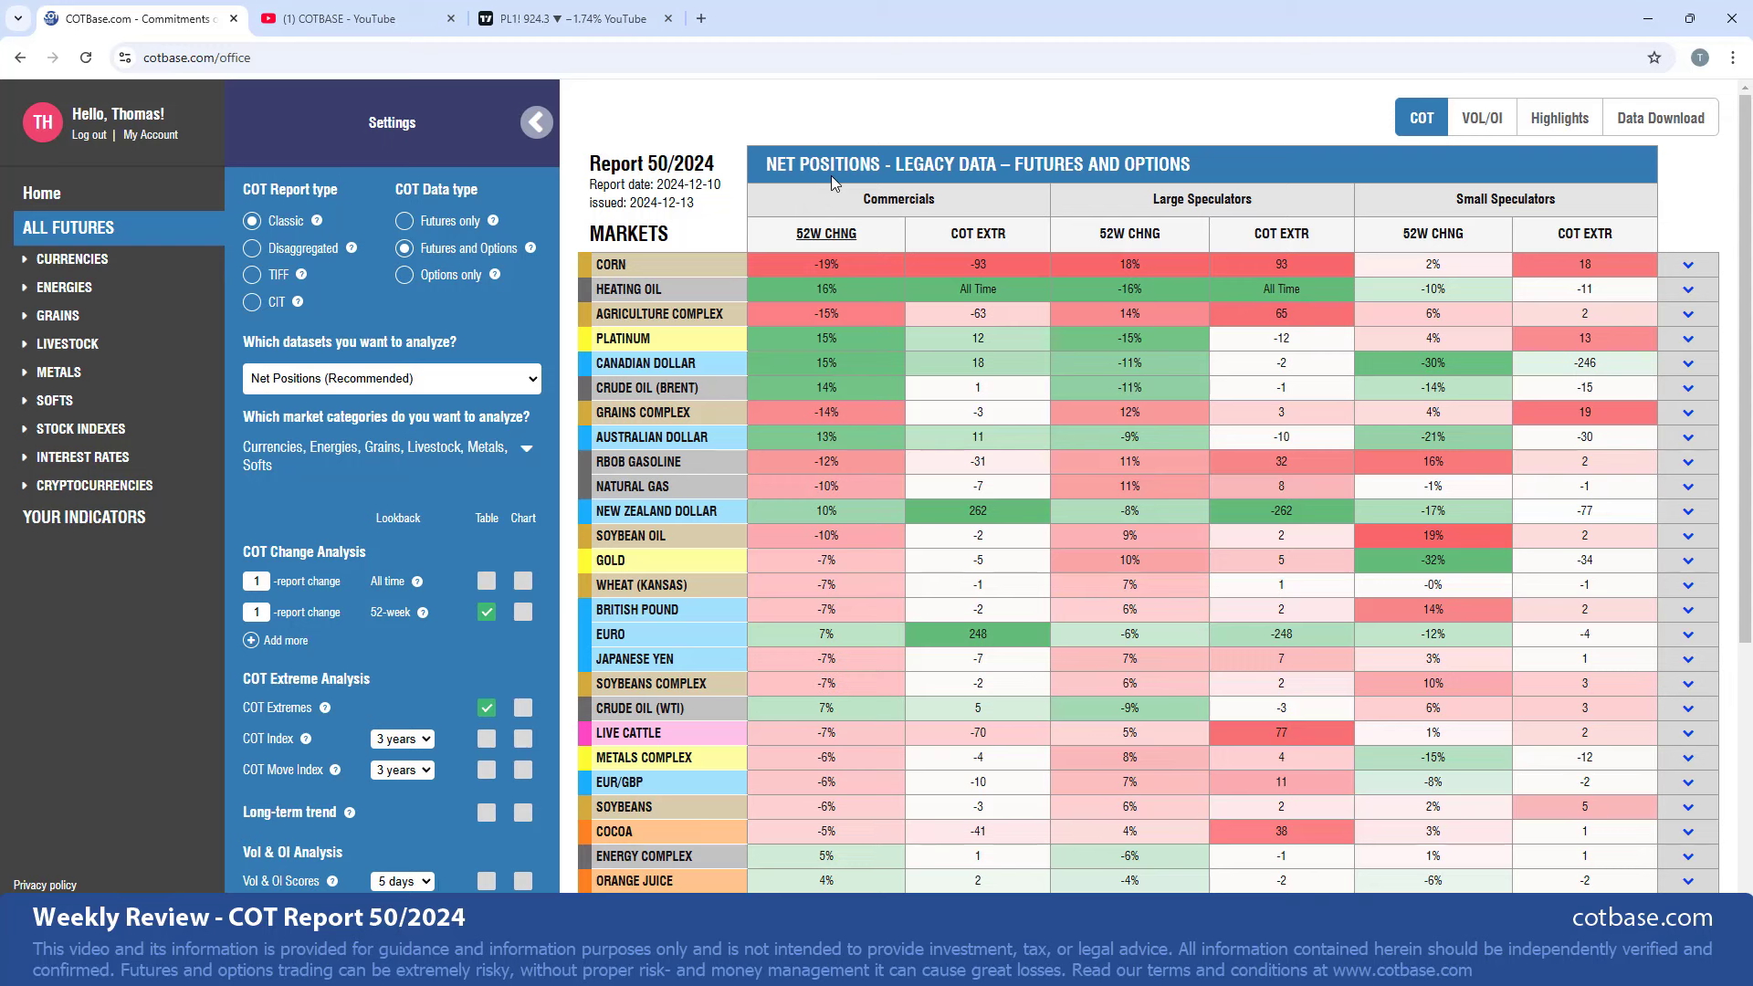
{"action": "left_click", "coordinate": [538, 125]}
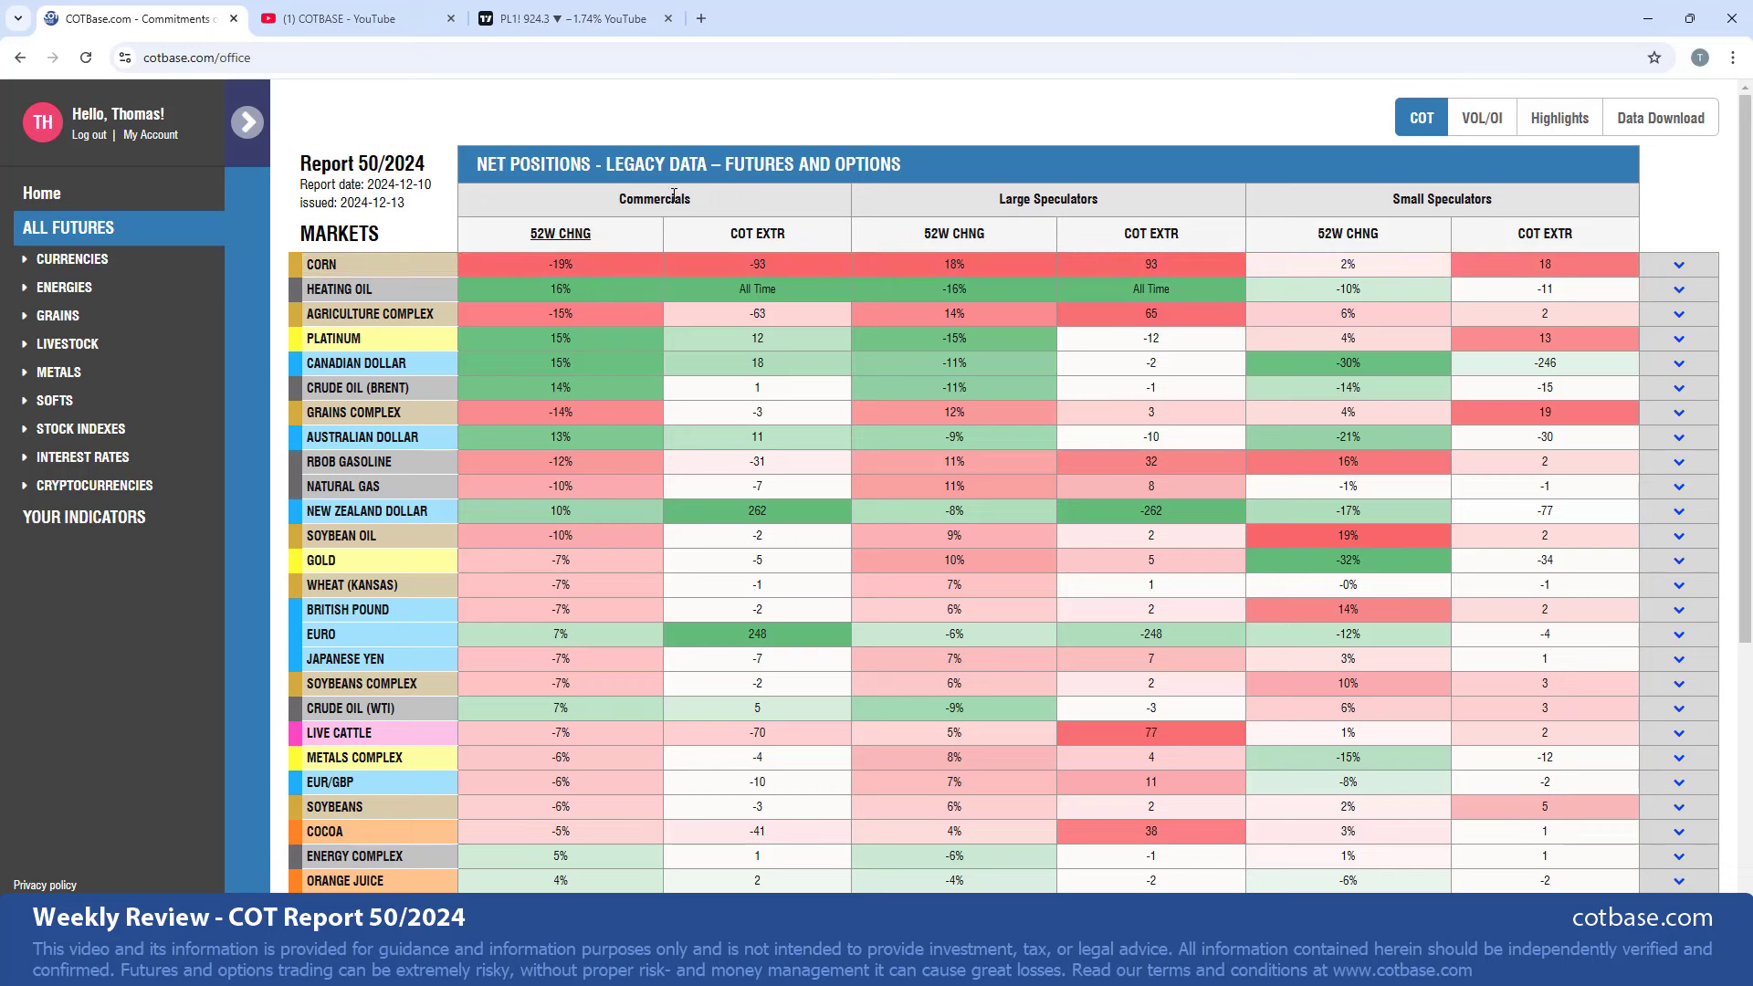
{"action": "left_click", "coordinate": [589, 267]}
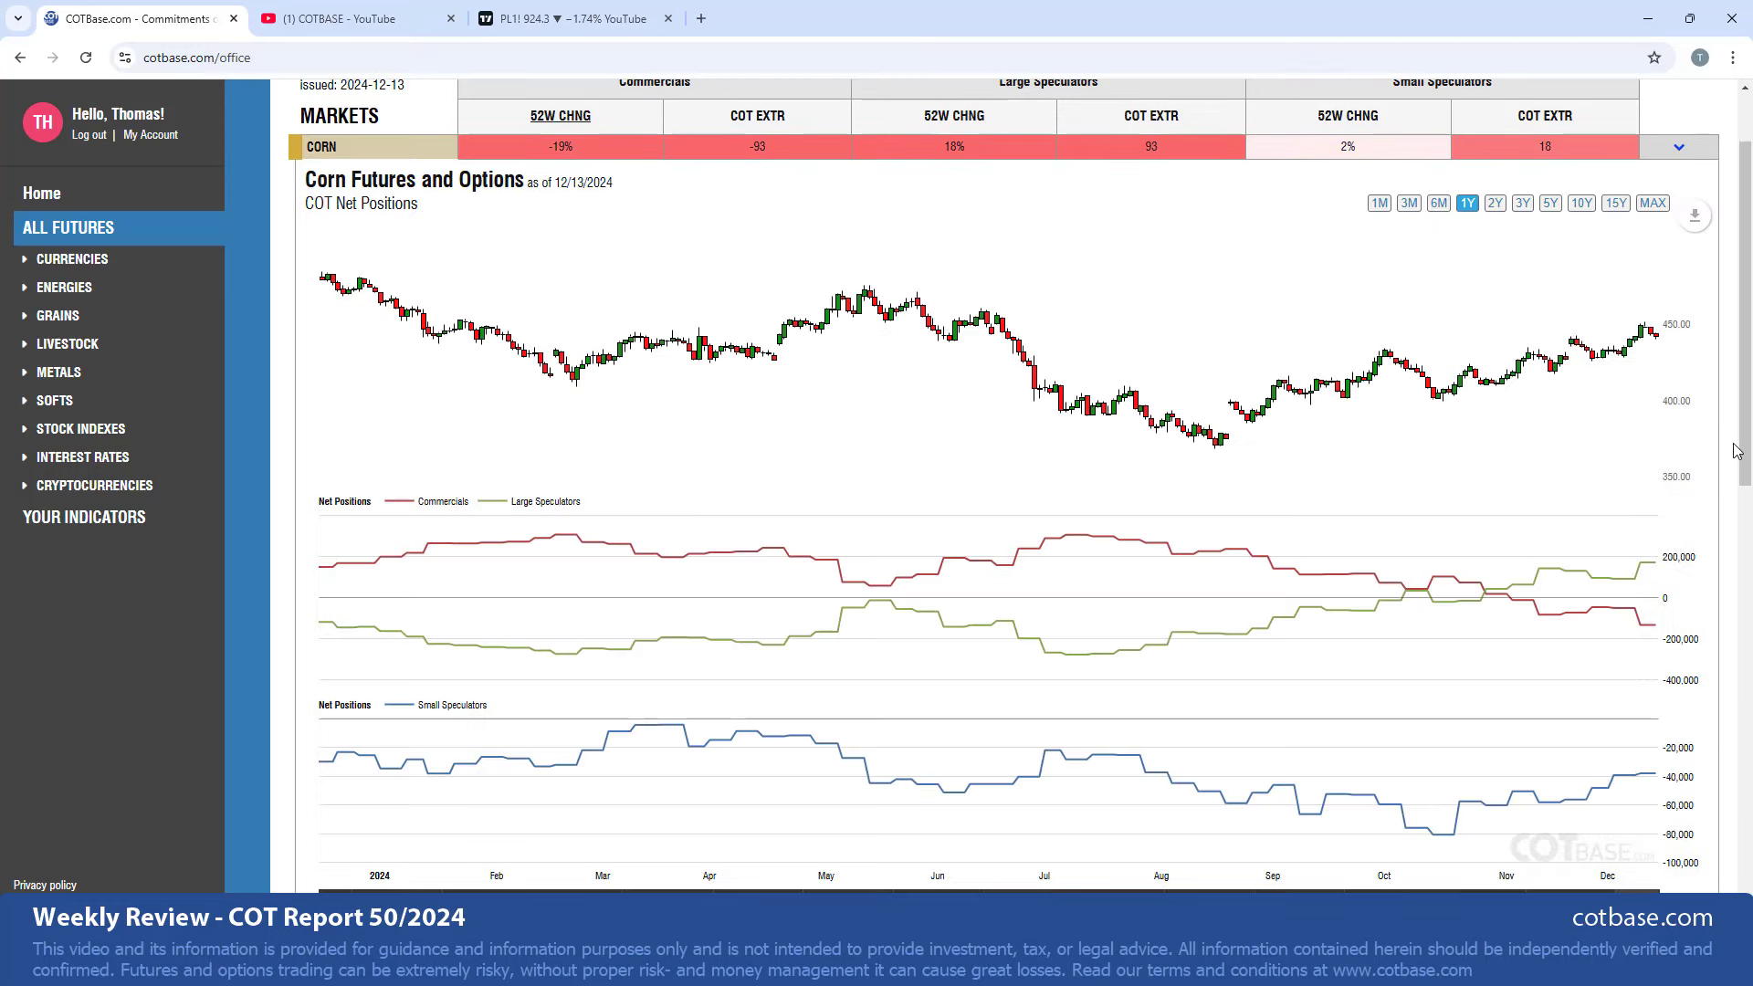
{"action": "scroll", "coordinate": [1737, 451], "scroll_direction": "down", "scroll_amount": 1}
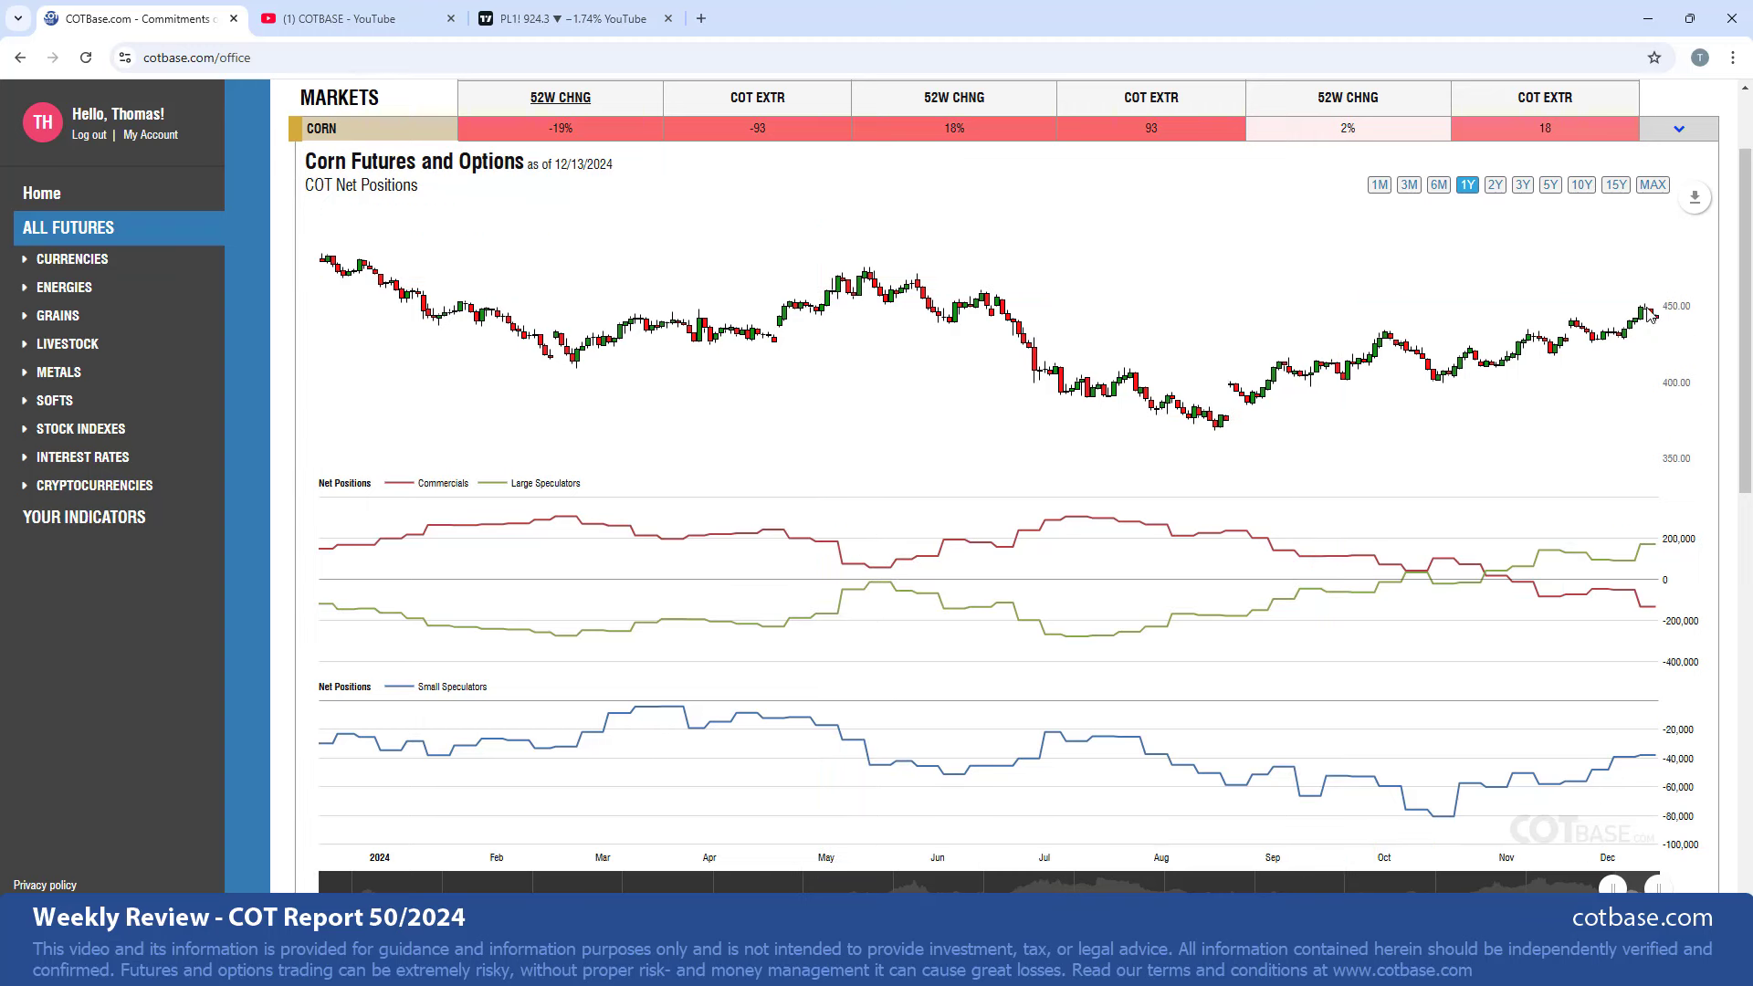
{"action": "left_click", "coordinate": [1550, 186]}
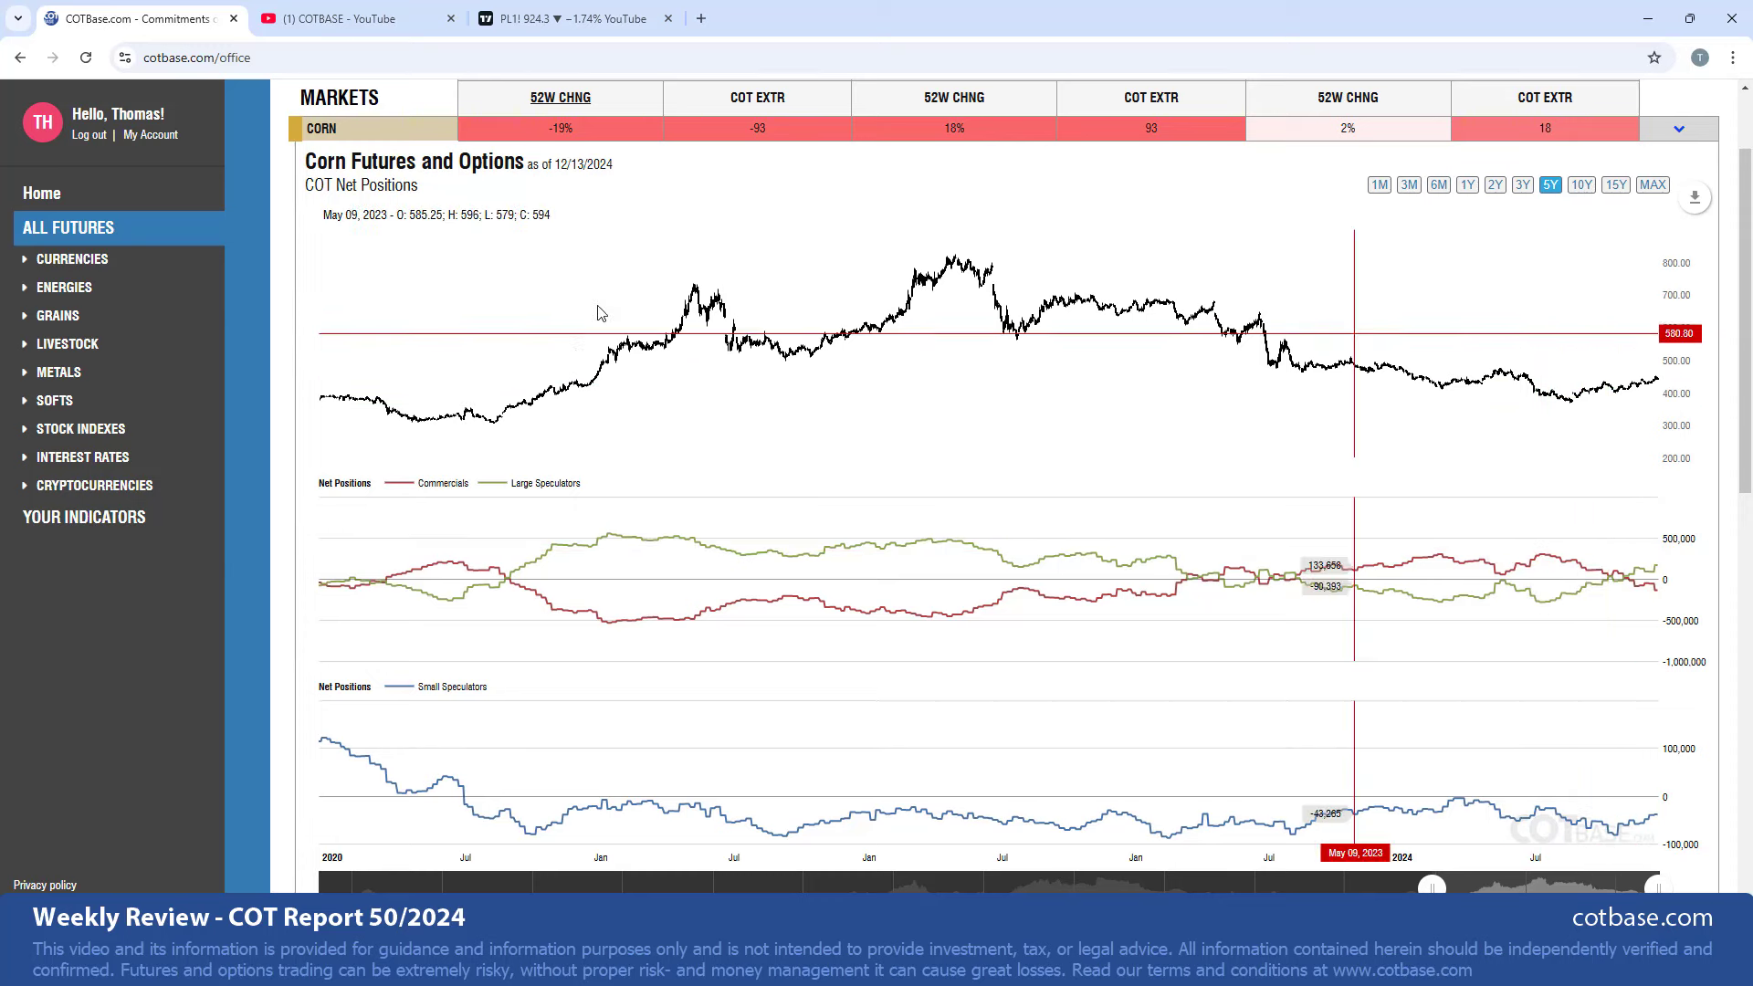
Close Corn and view the Heating Oil chart at 1Y, 5Y and MAX, ending on 5Y
{"action": "left_click", "coordinate": [353, 128]}
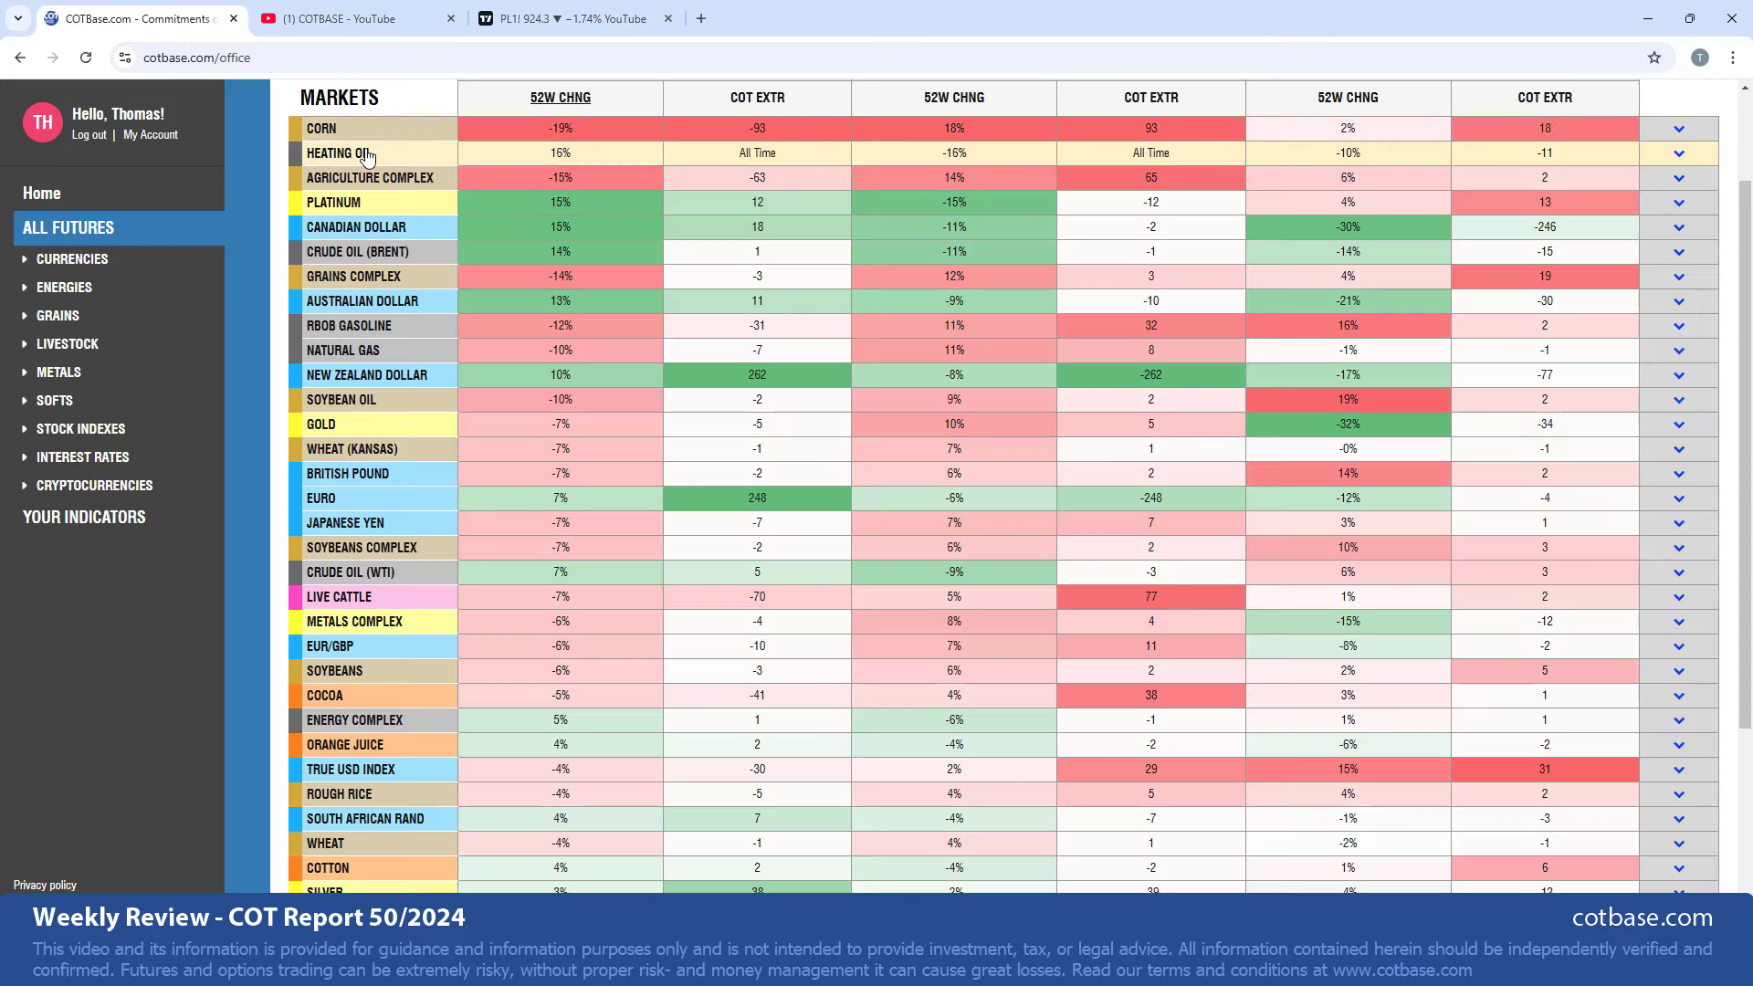
{"action": "left_click", "coordinate": [367, 155]}
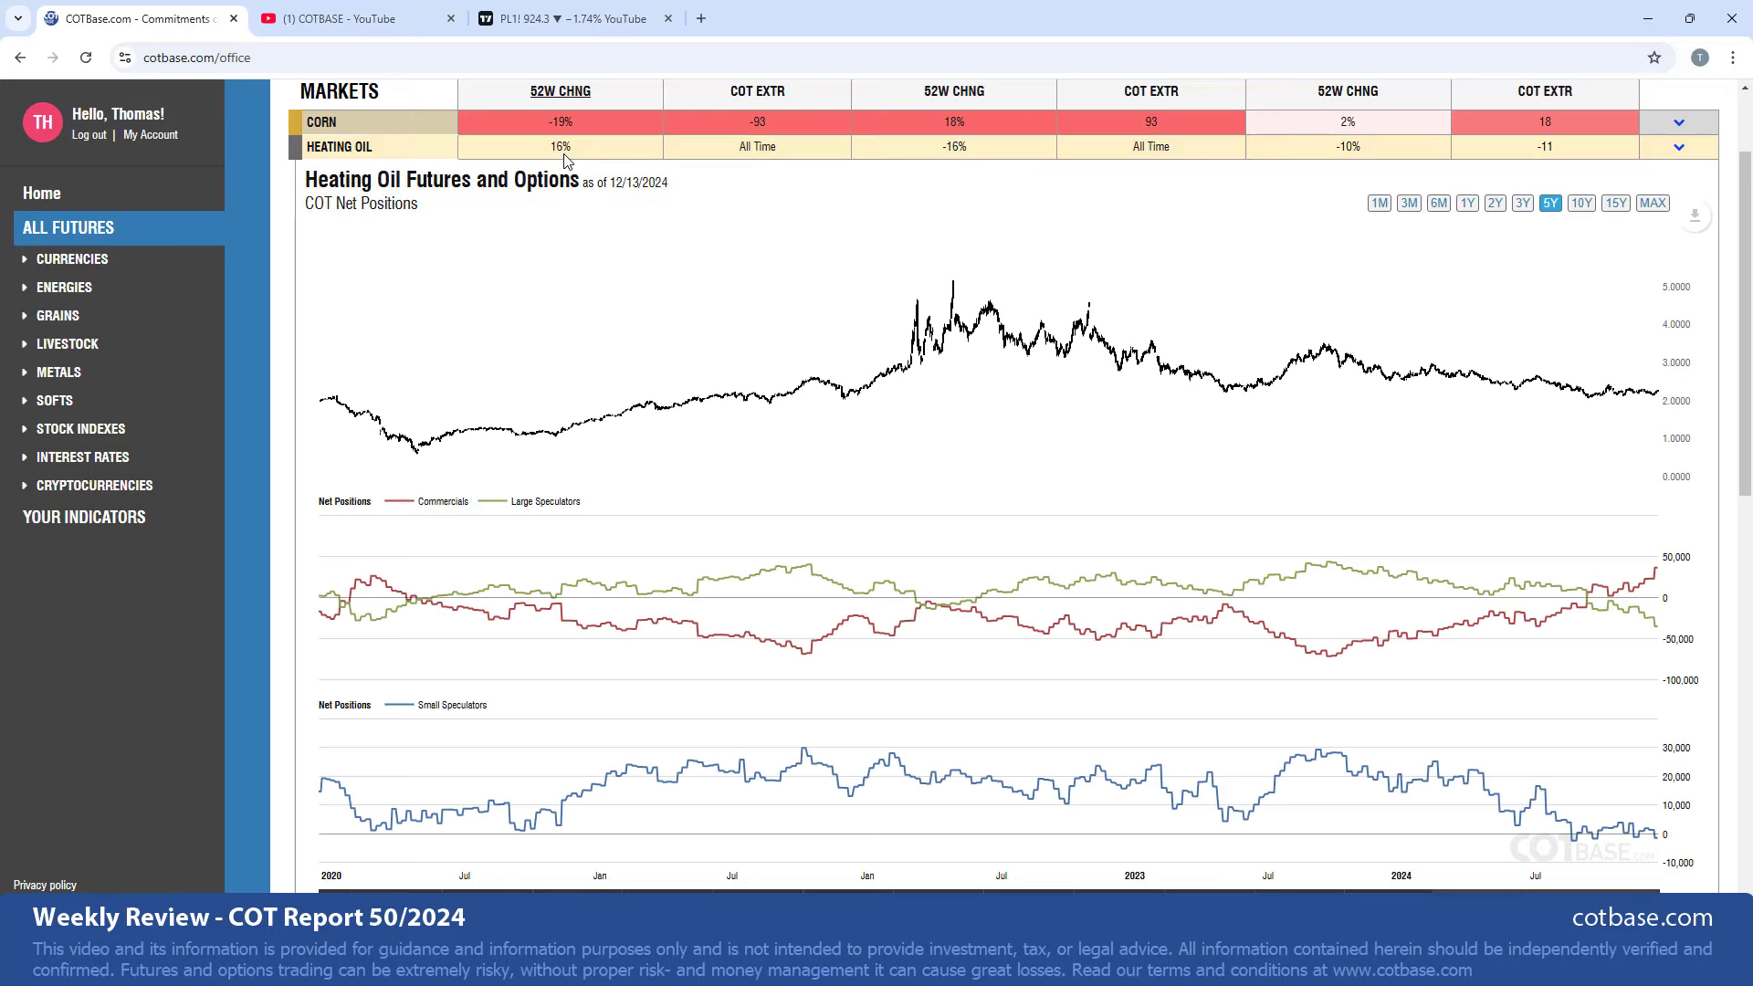
{"action": "left_click", "coordinate": [1466, 204]}
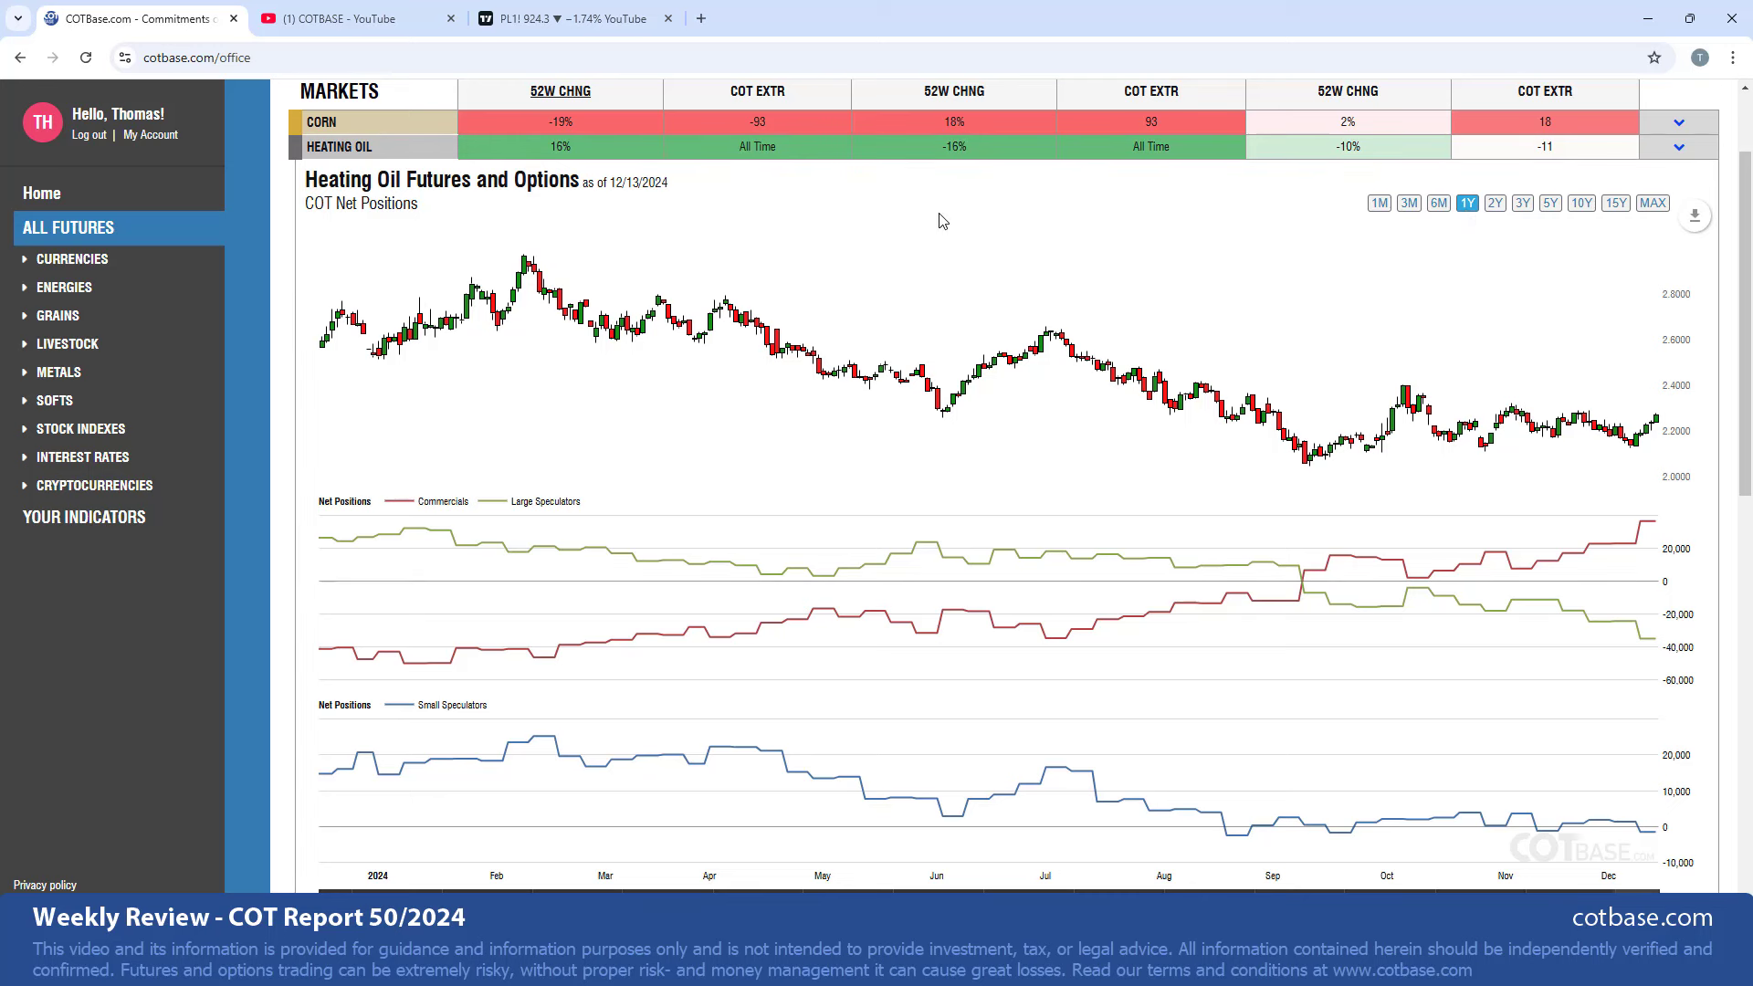
{"action": "scroll", "coordinate": [804, 251], "scroll_direction": "up", "scroll_amount": 1}
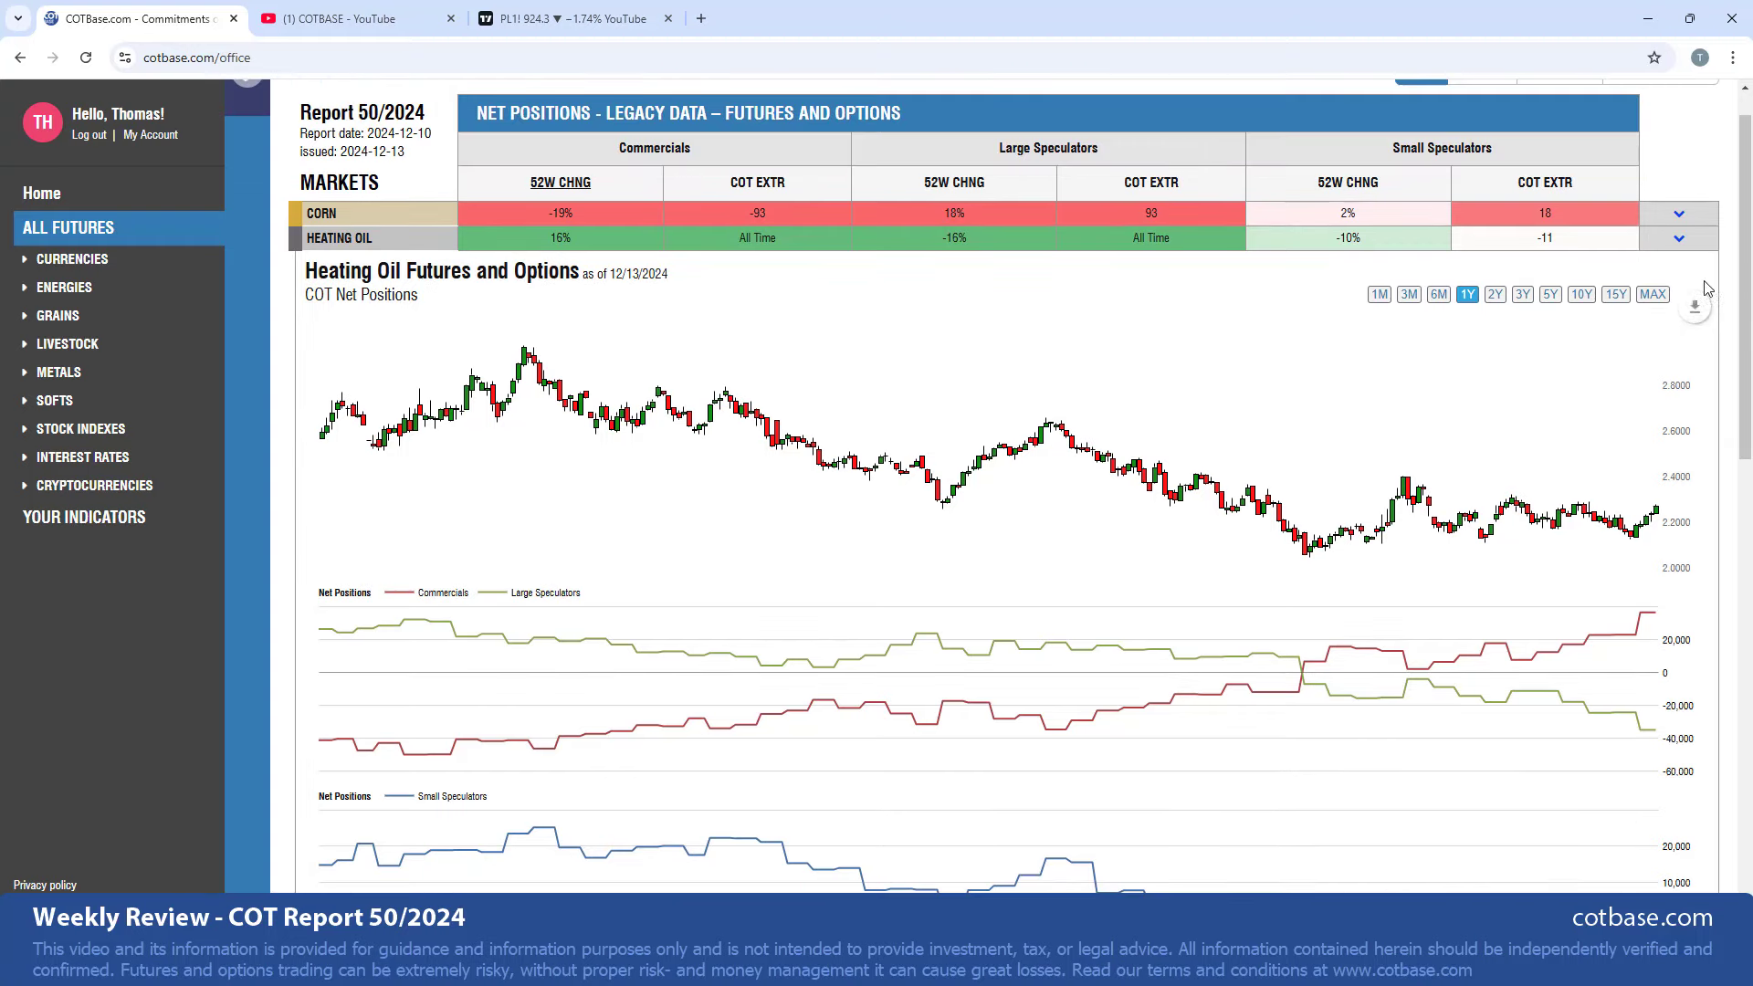
{"action": "left_click_drag", "start_coordinate": [1746, 312], "coordinate": [1749, 365]}
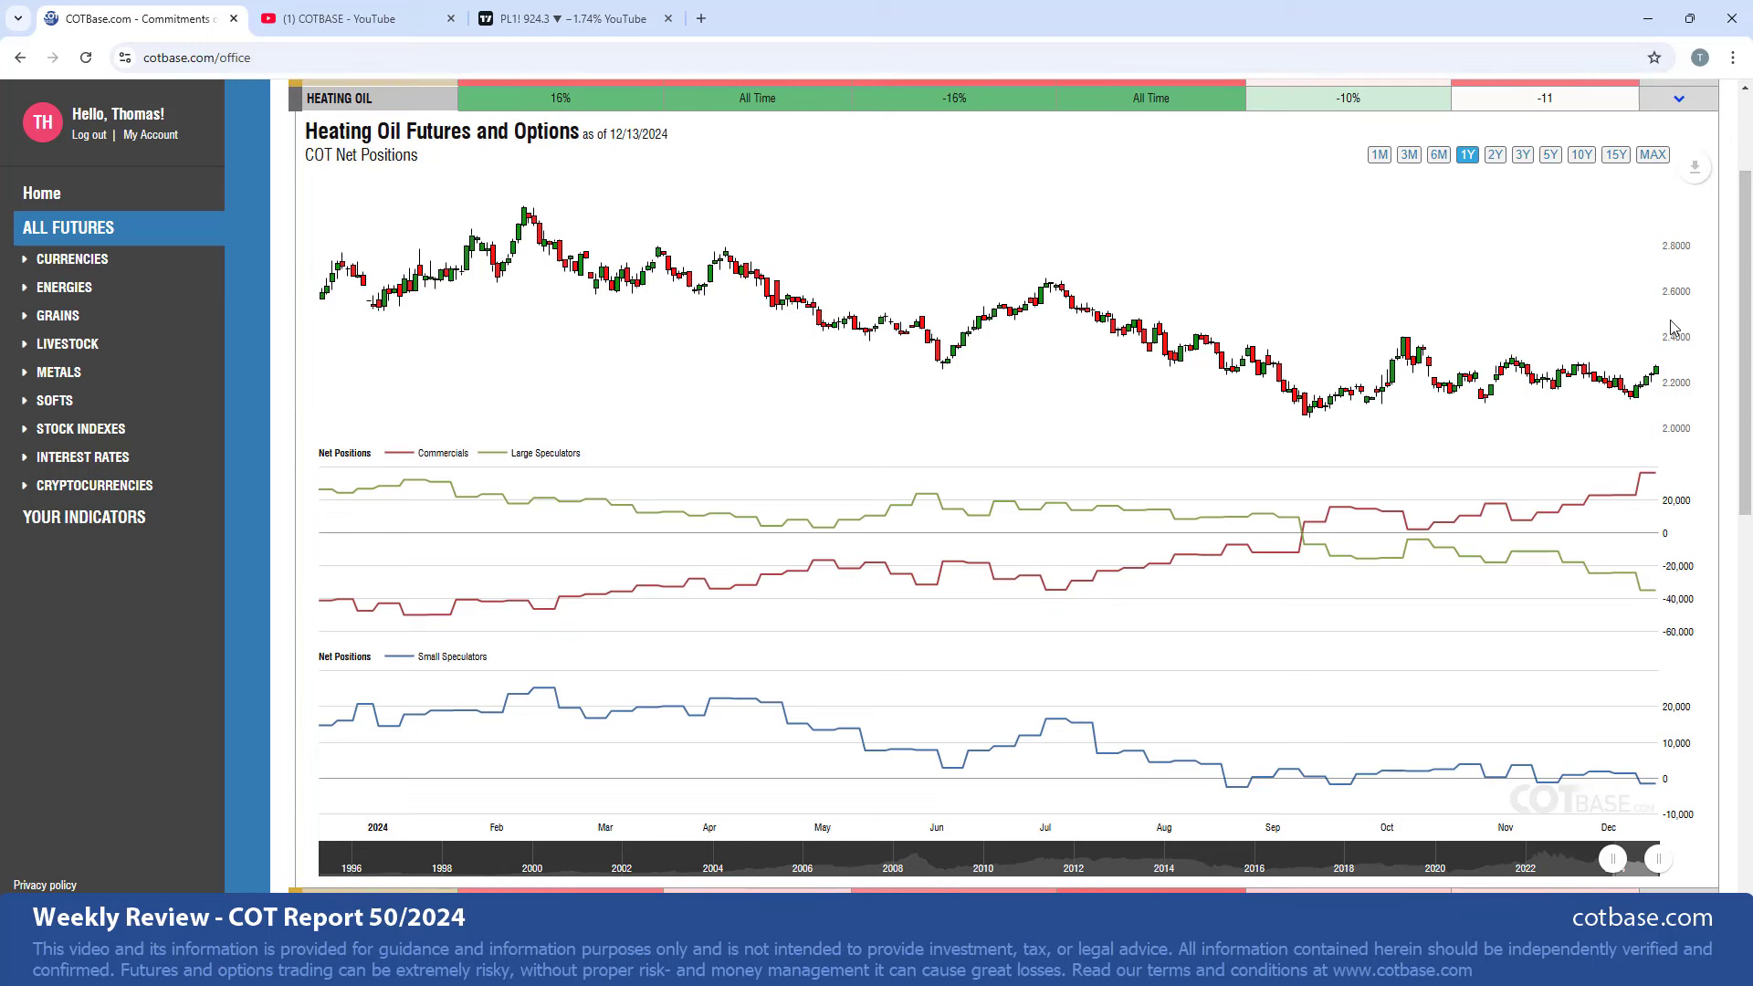
{"action": "left_click", "coordinate": [1553, 159]}
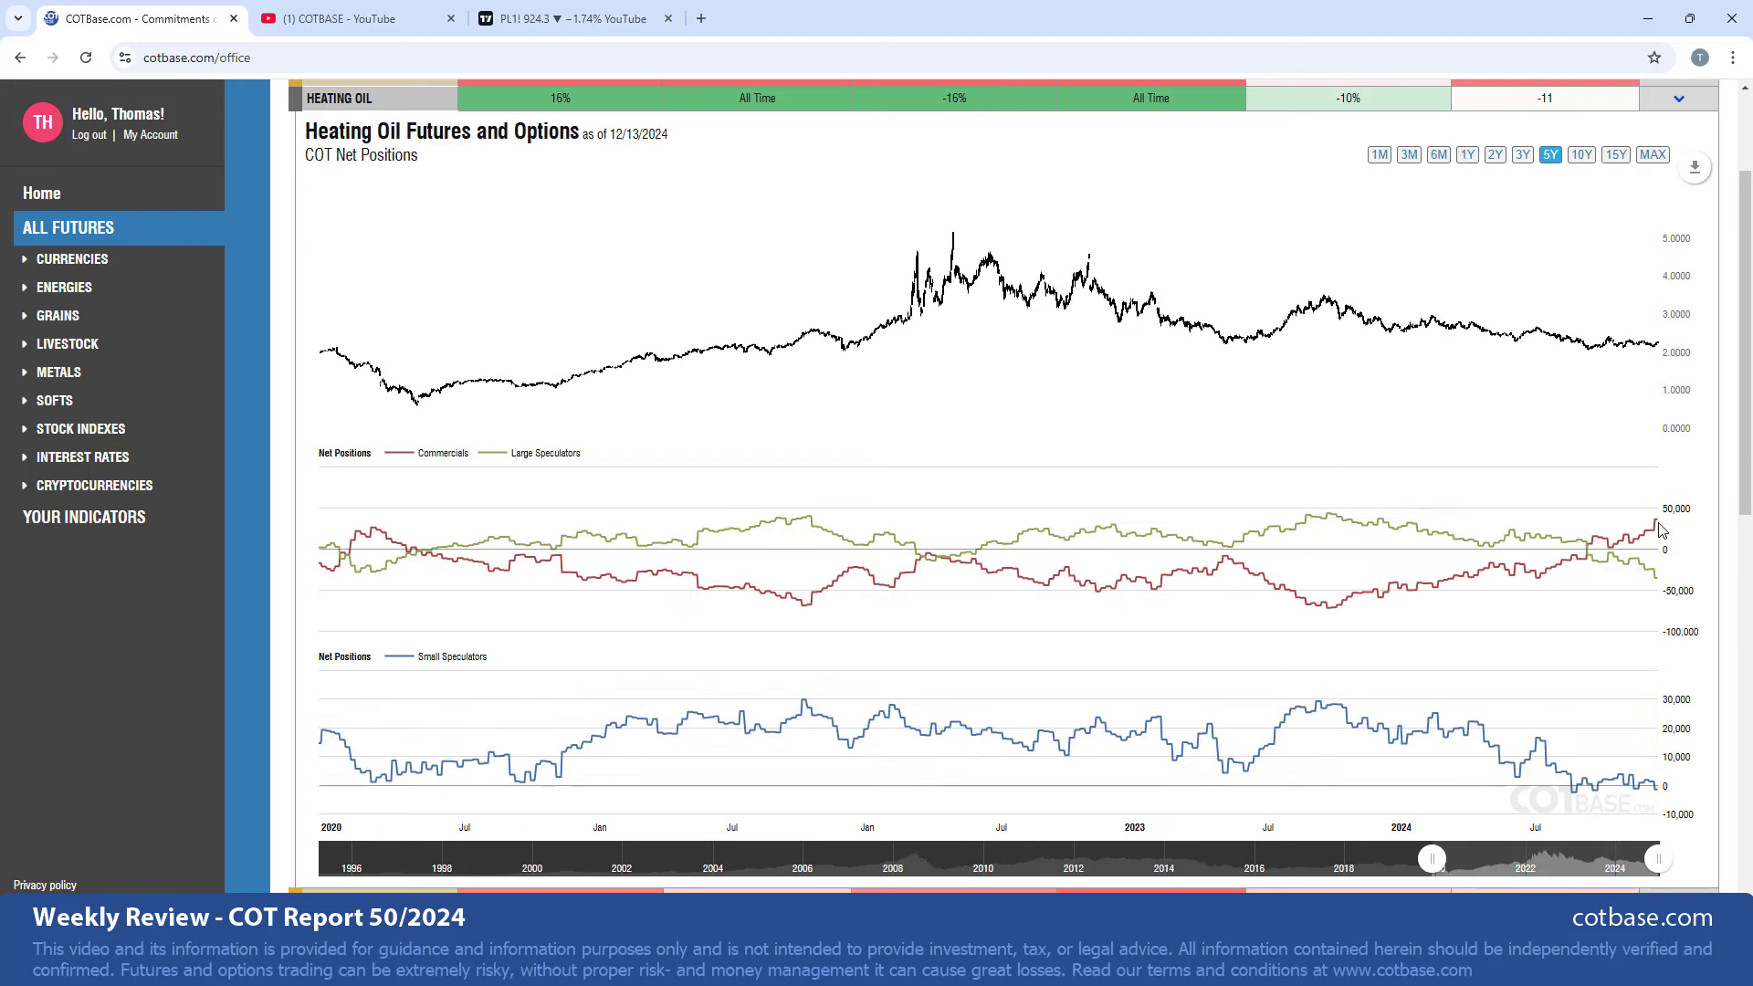
{"action": "left_click", "coordinate": [1652, 156]}
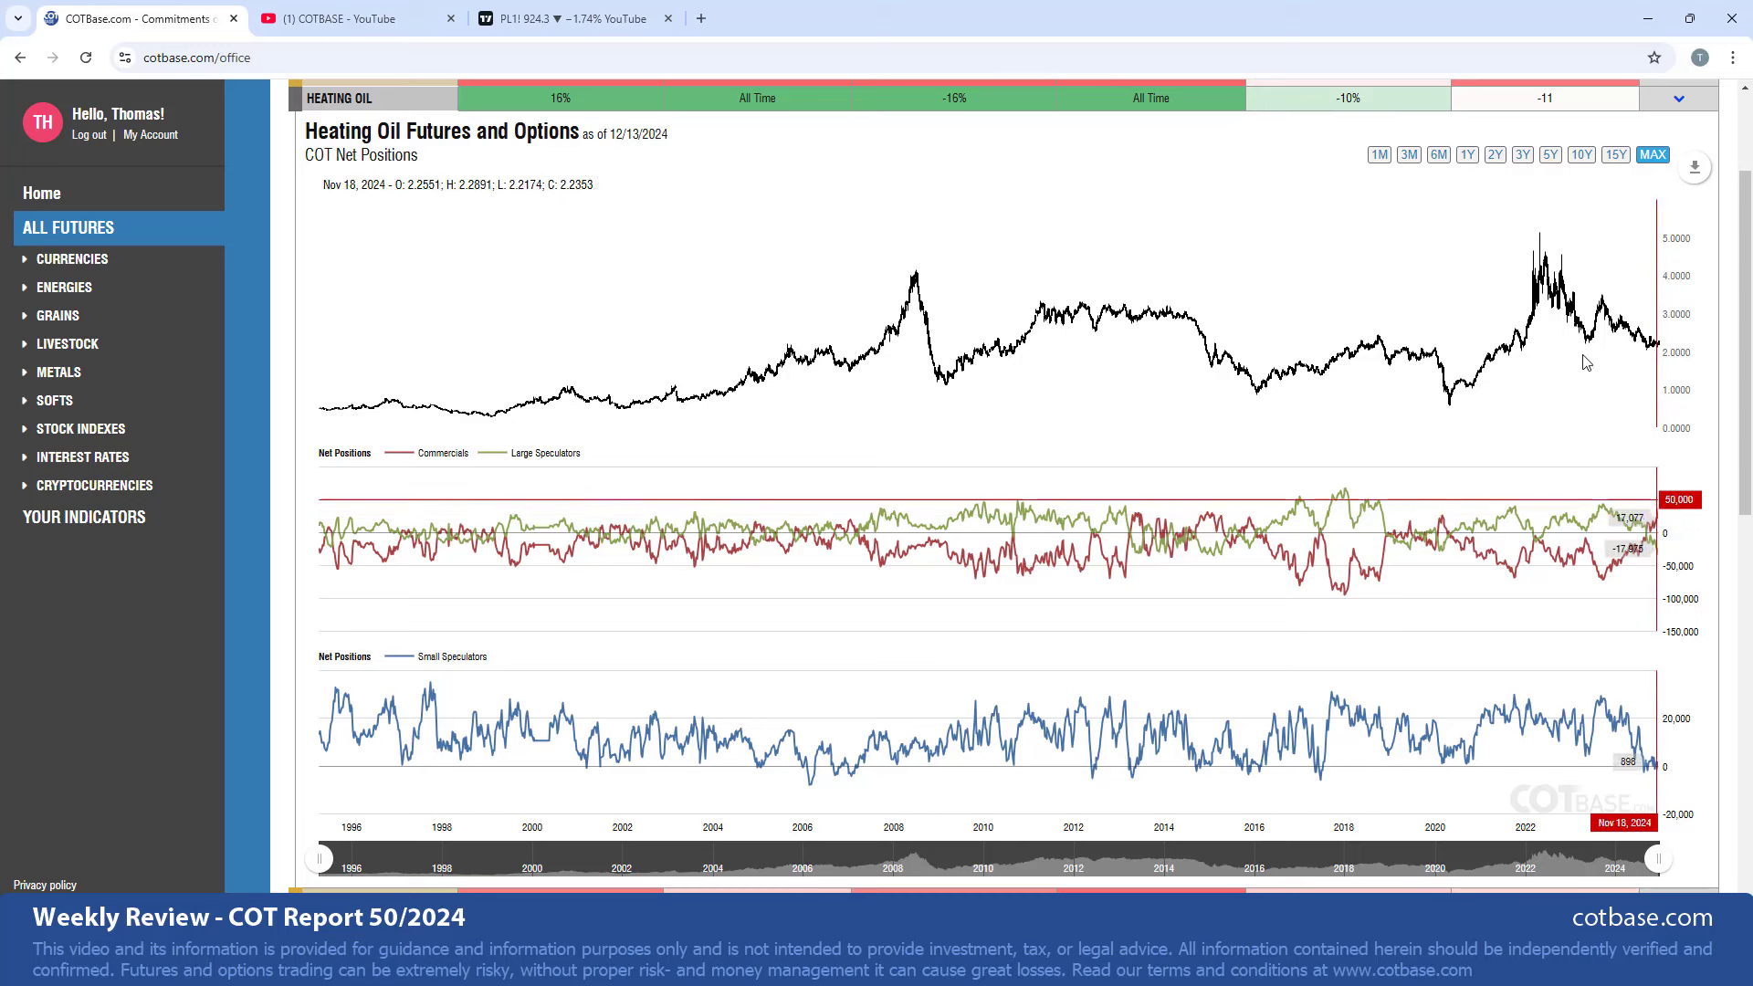
{"action": "left_click", "coordinate": [1550, 155]}
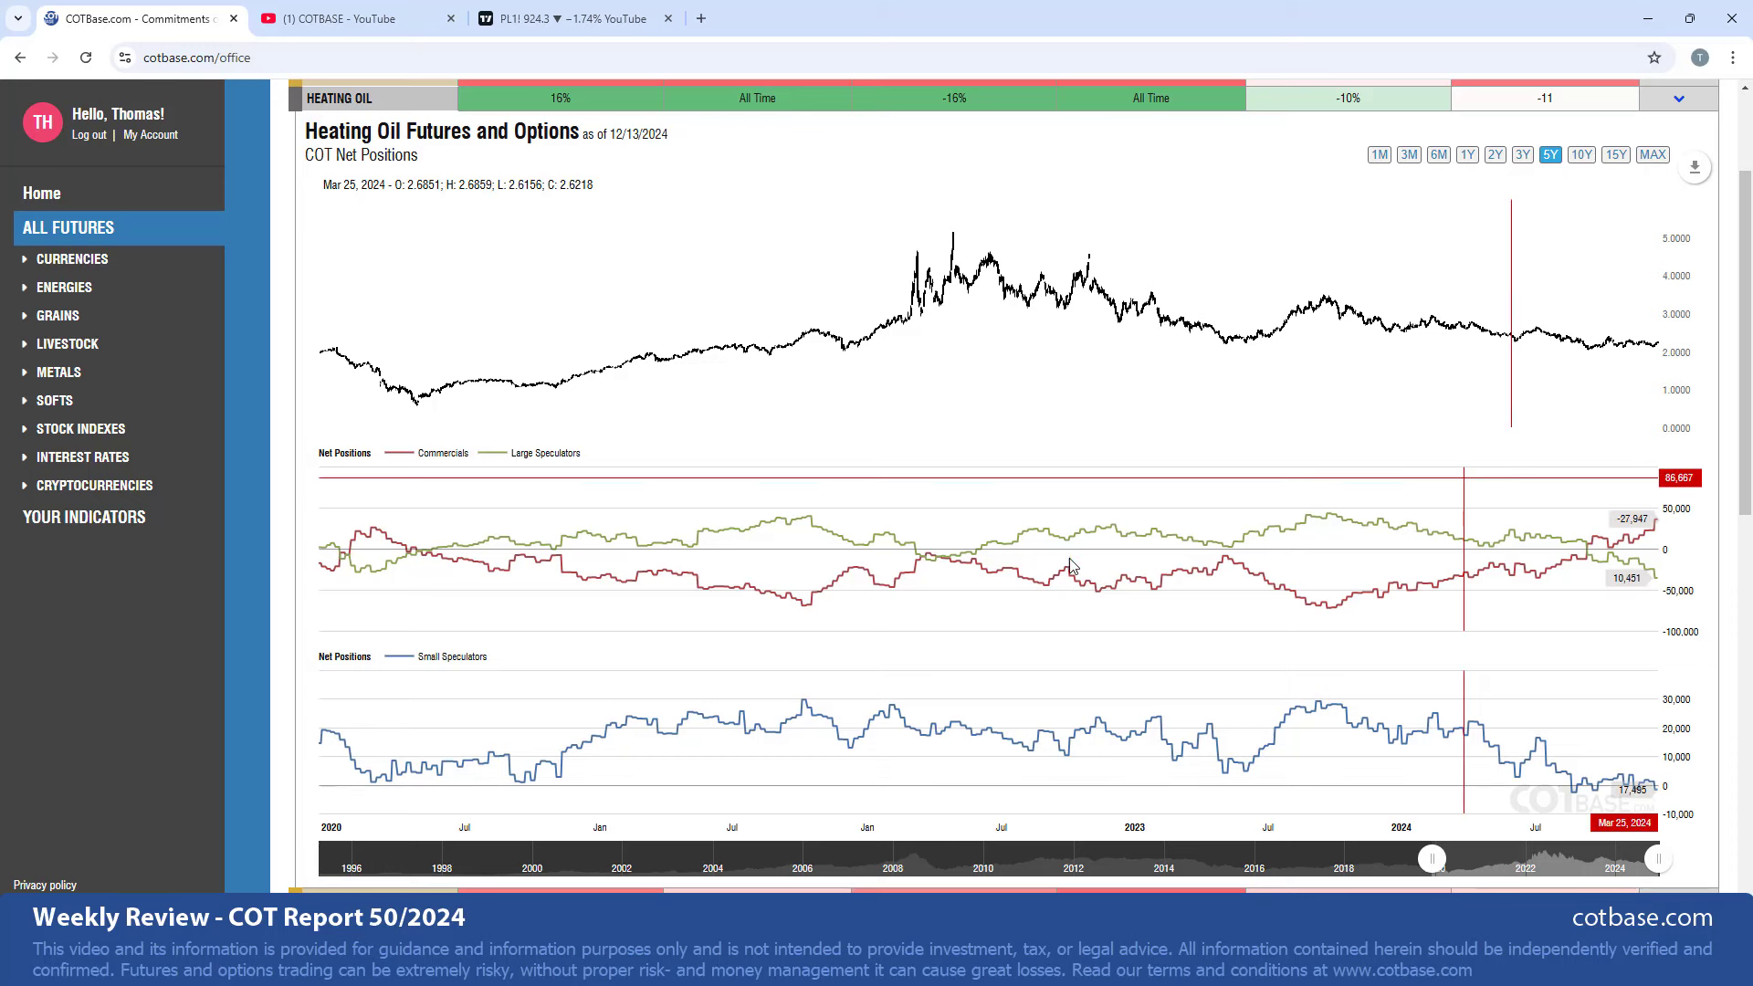
{"action": "scroll", "coordinate": [1050, 584], "scroll_direction": "up", "scroll_amount": 1}
Close Heating Oil, review Platinum net positions at 1Y and 5Y, then bring up TradingView
{"action": "left_click", "coordinate": [383, 192]}
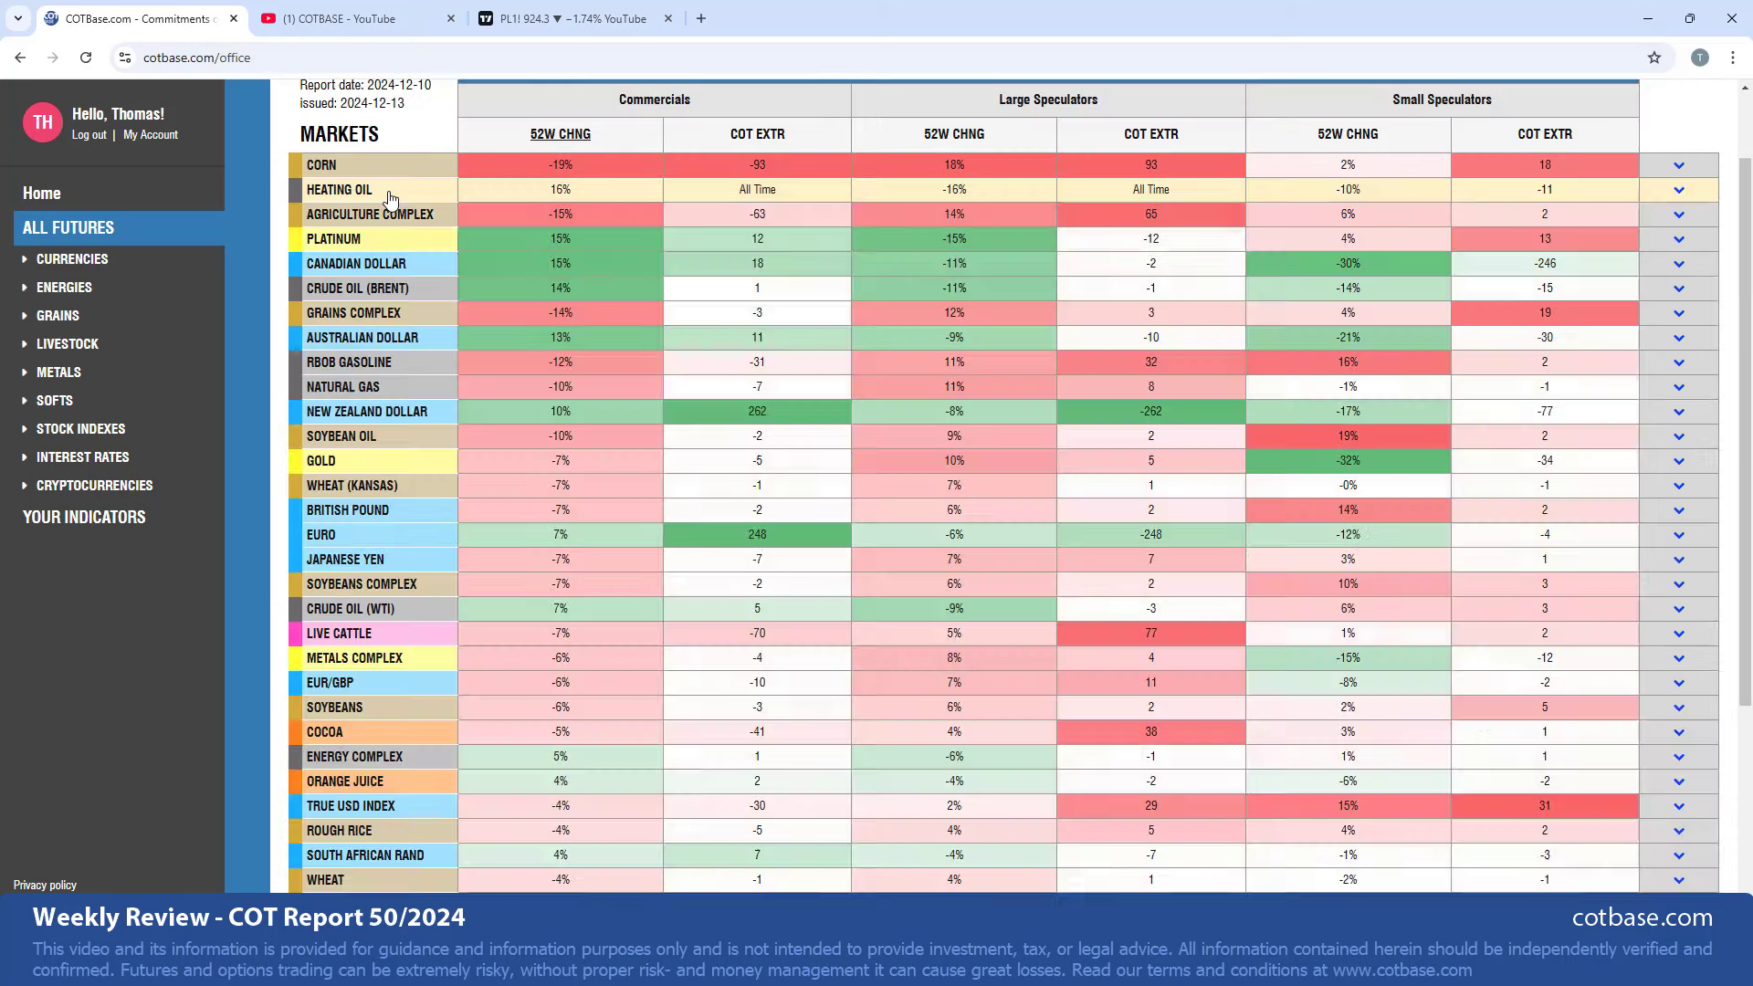
{"action": "left_click", "coordinate": [426, 239]}
{"action": "scroll", "coordinate": [429, 252], "scroll_direction": "down", "scroll_amount": 1}
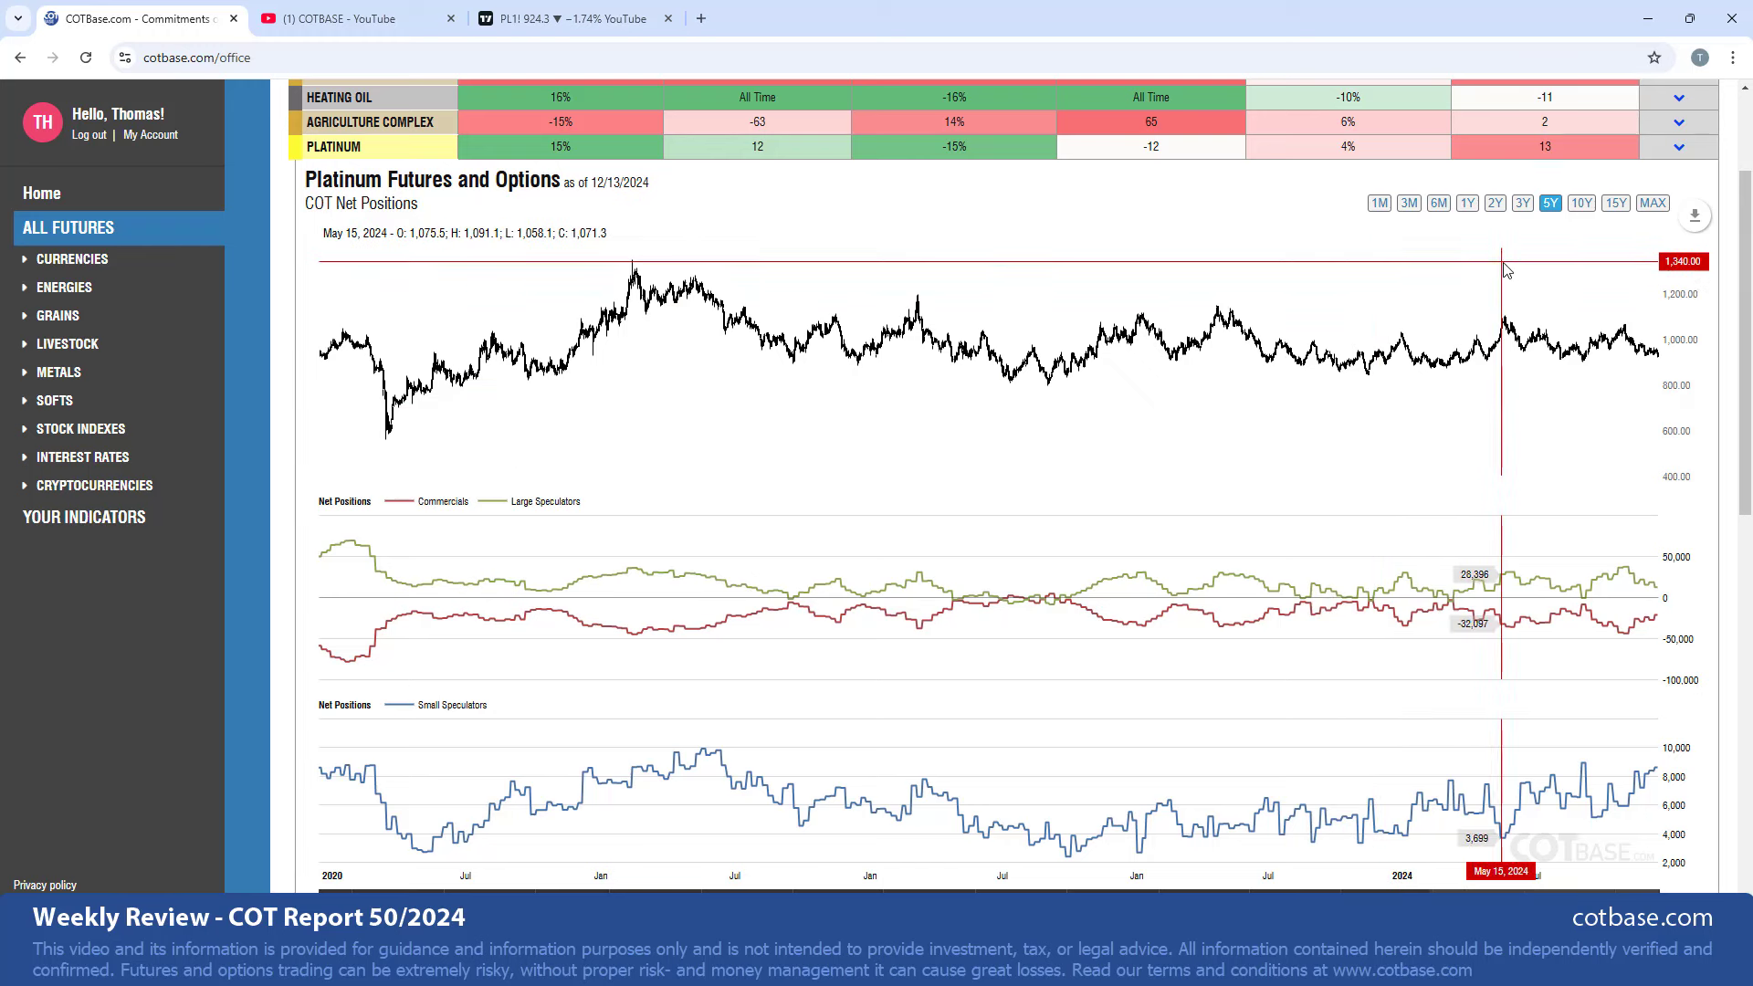
{"action": "left_click", "coordinate": [1467, 205]}
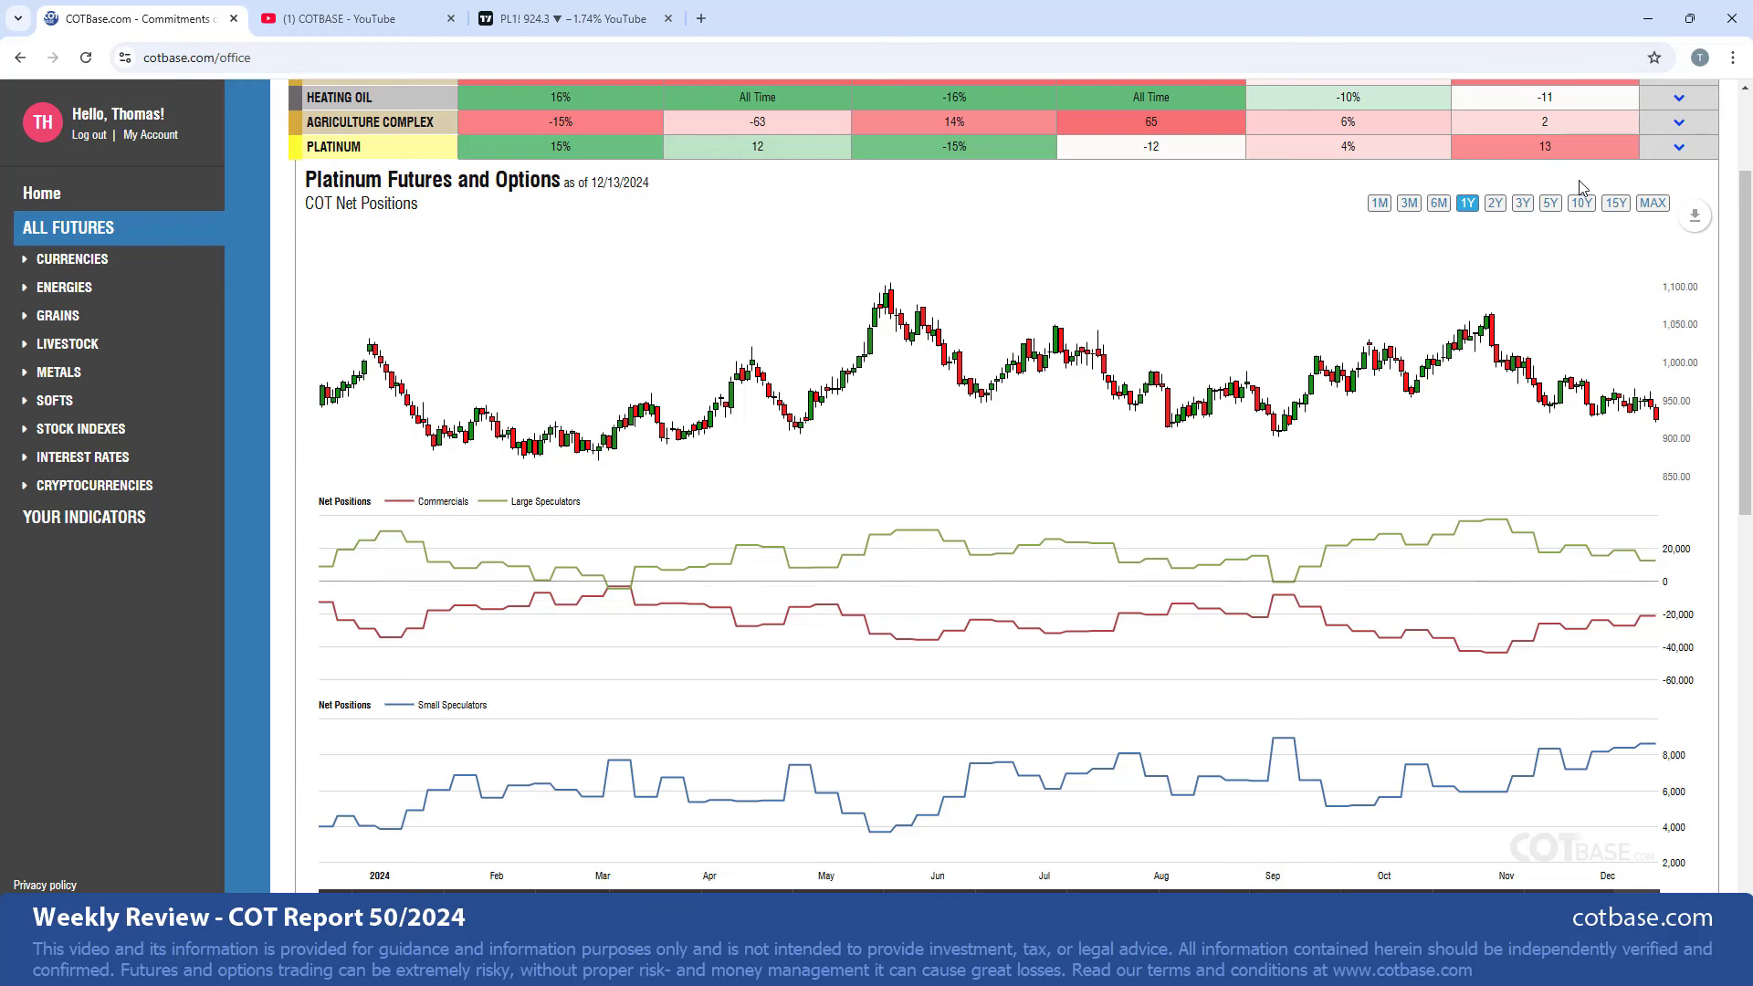
{"action": "left_click", "coordinate": [1551, 204]}
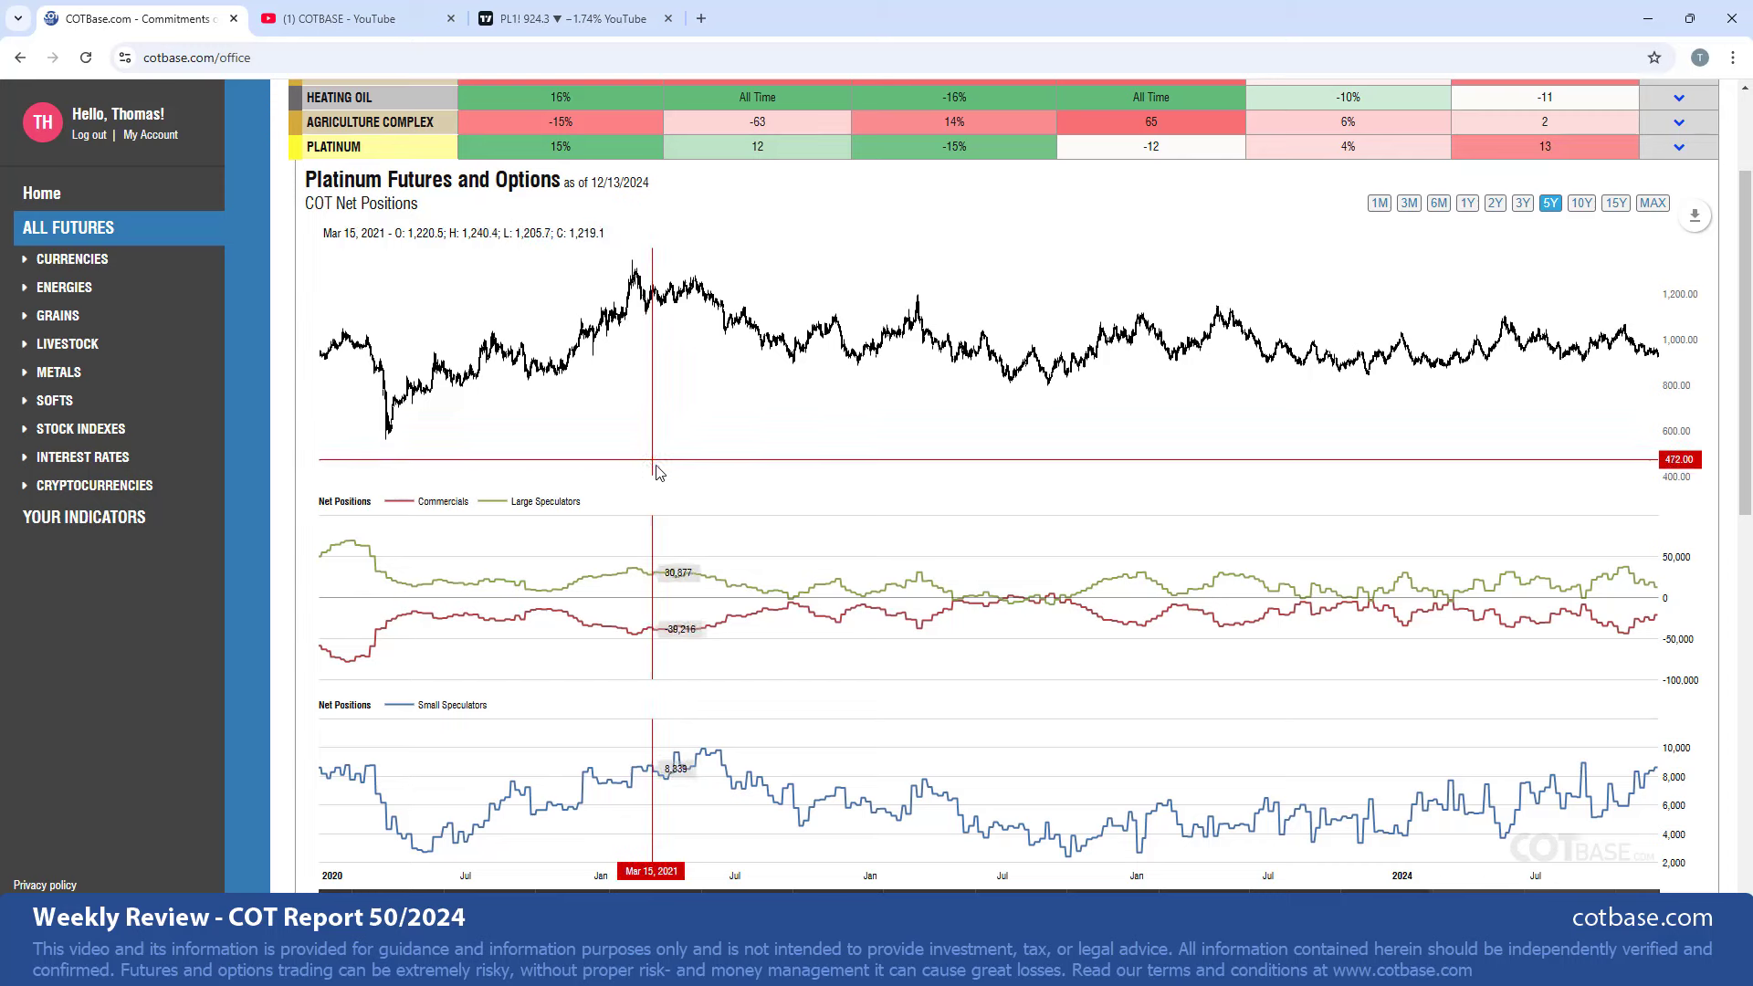
{"action": "left_click", "coordinate": [512, 24]}
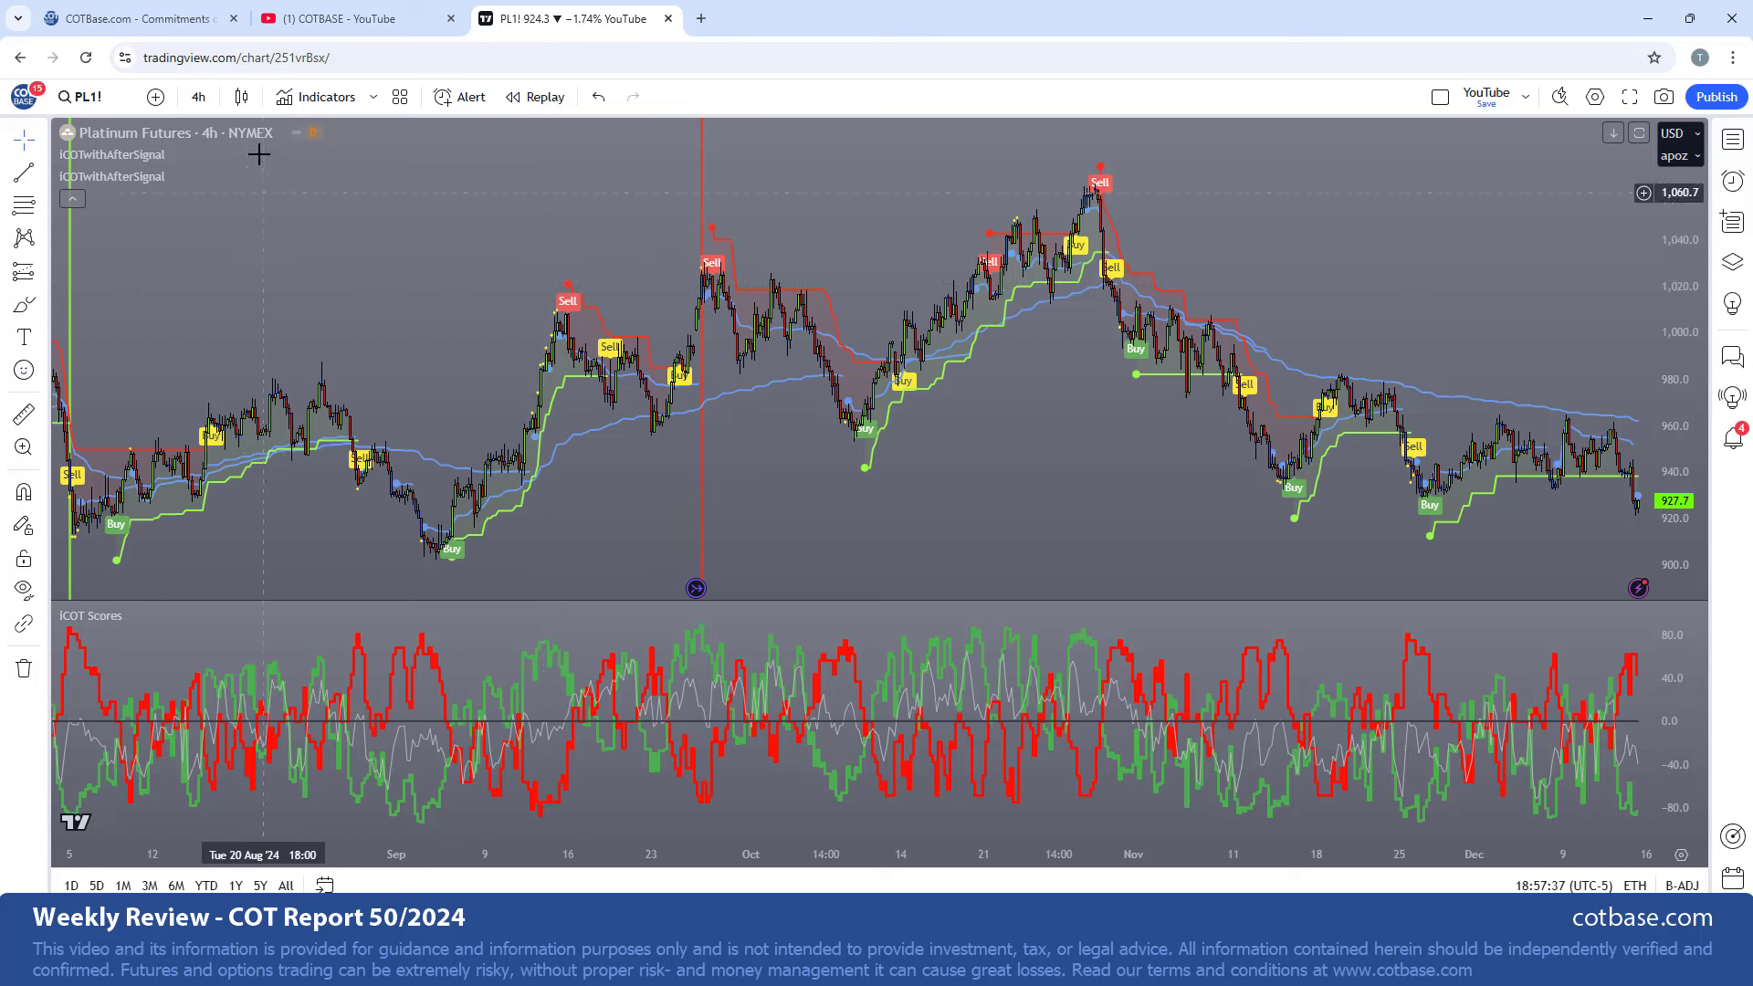
Change the Platinum Futures chart interval from 4h to 1 hour, then 15 minutes, then 1 minute
{"action": "left_click", "coordinate": [199, 97]}
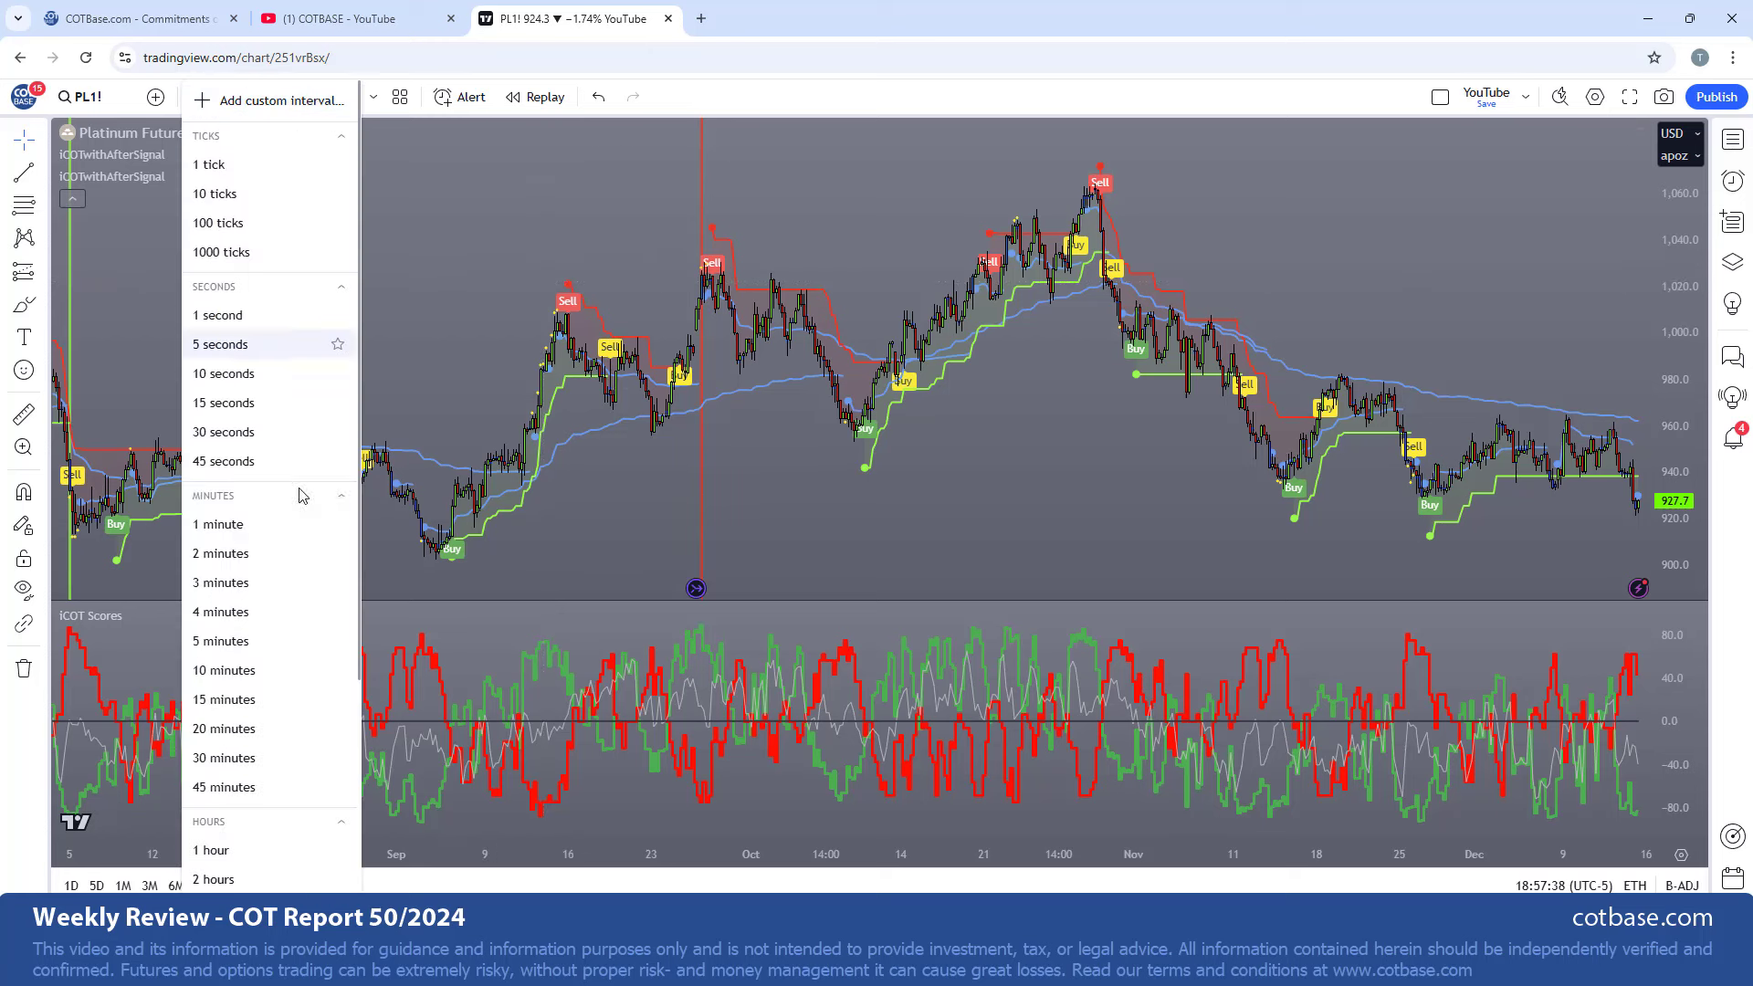
{"action": "left_click", "coordinate": [201, 847]}
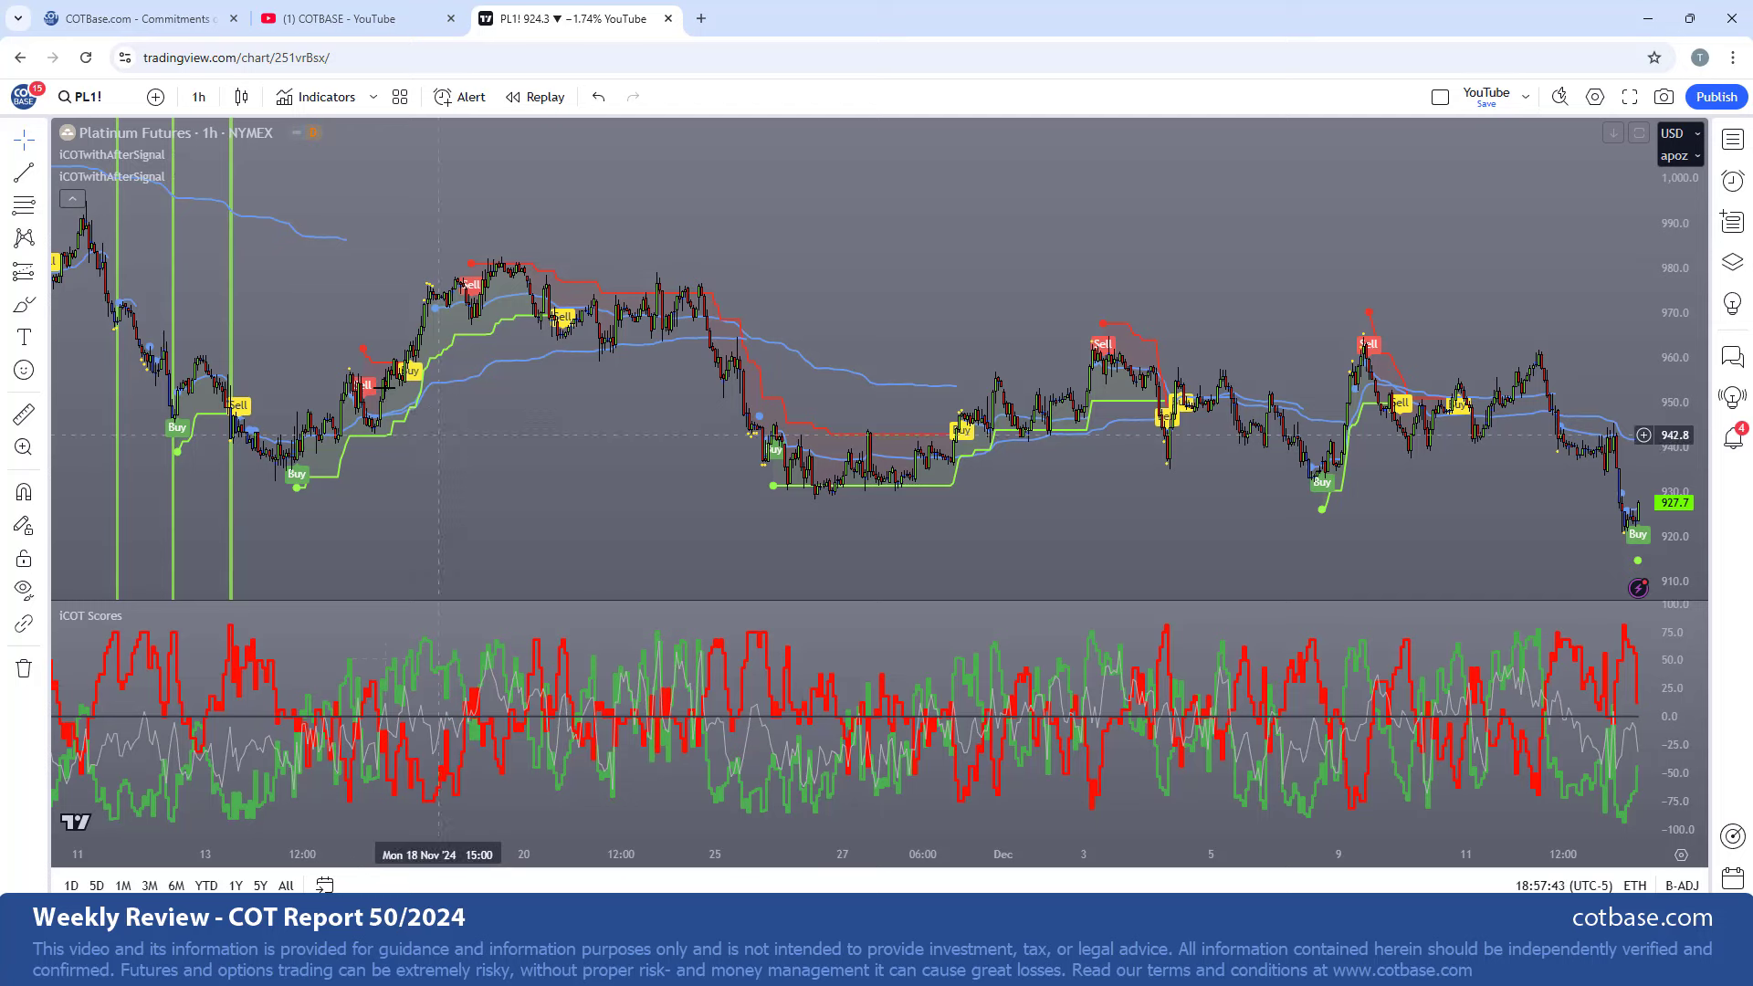
{"action": "left_click", "coordinate": [199, 97]}
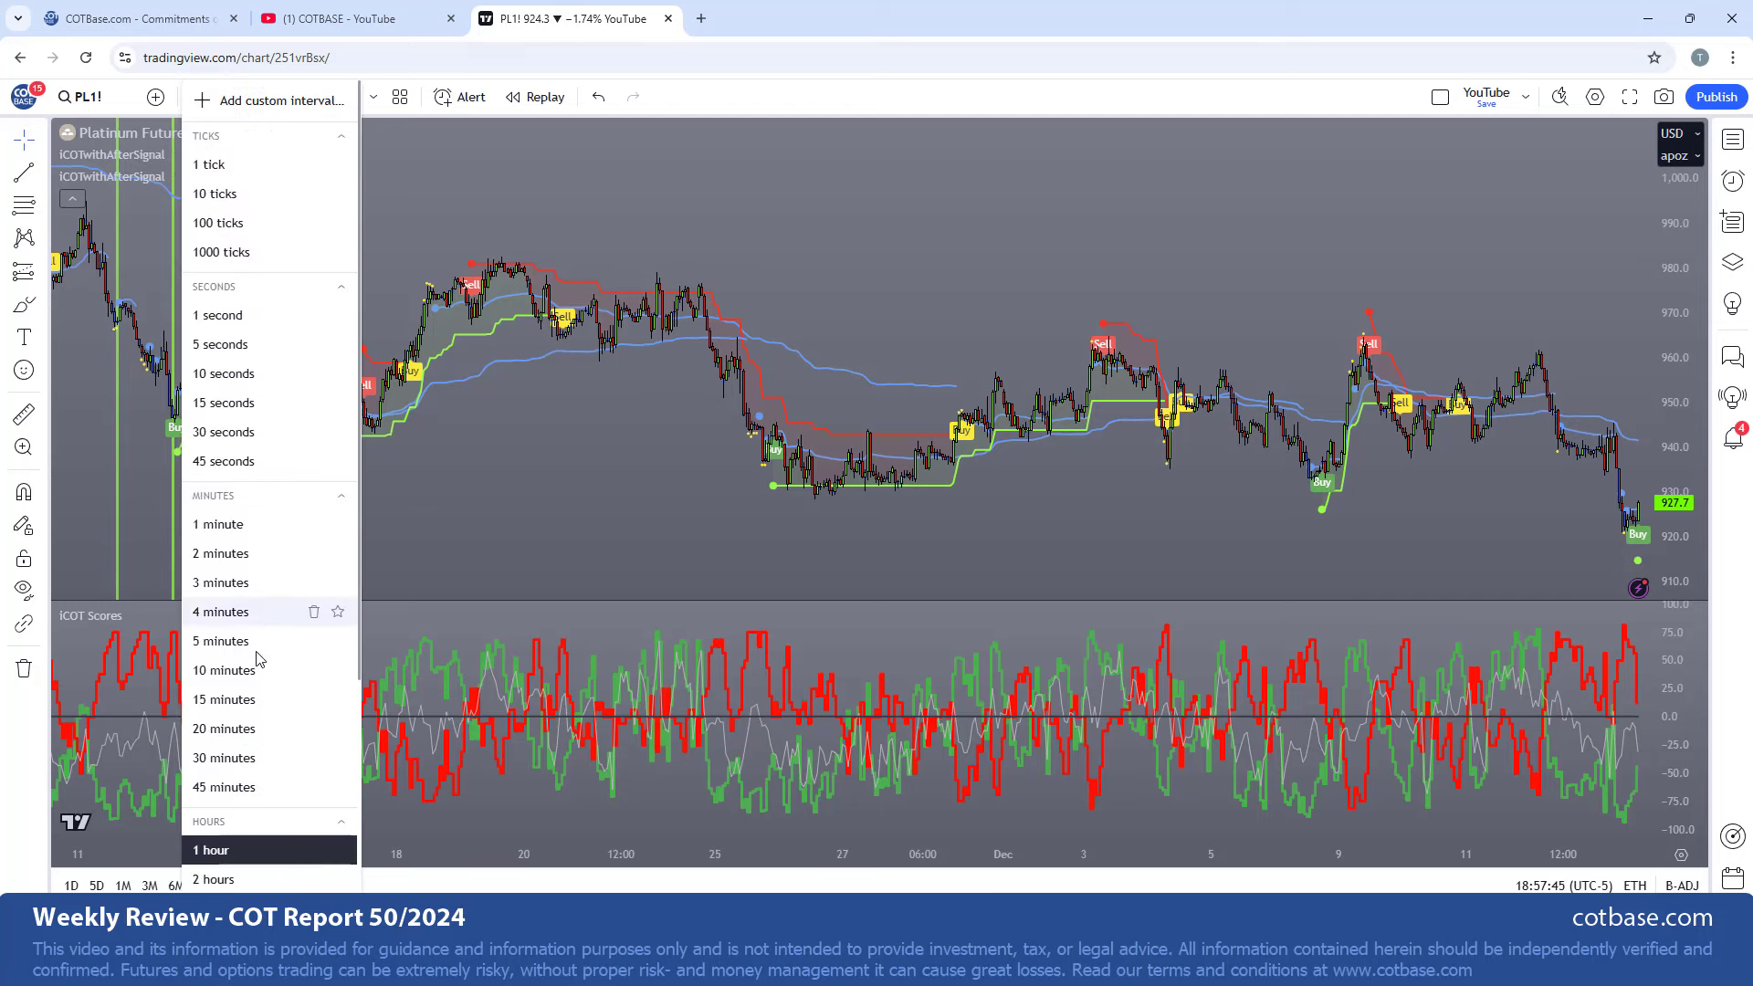
{"action": "left_click", "coordinate": [245, 699]}
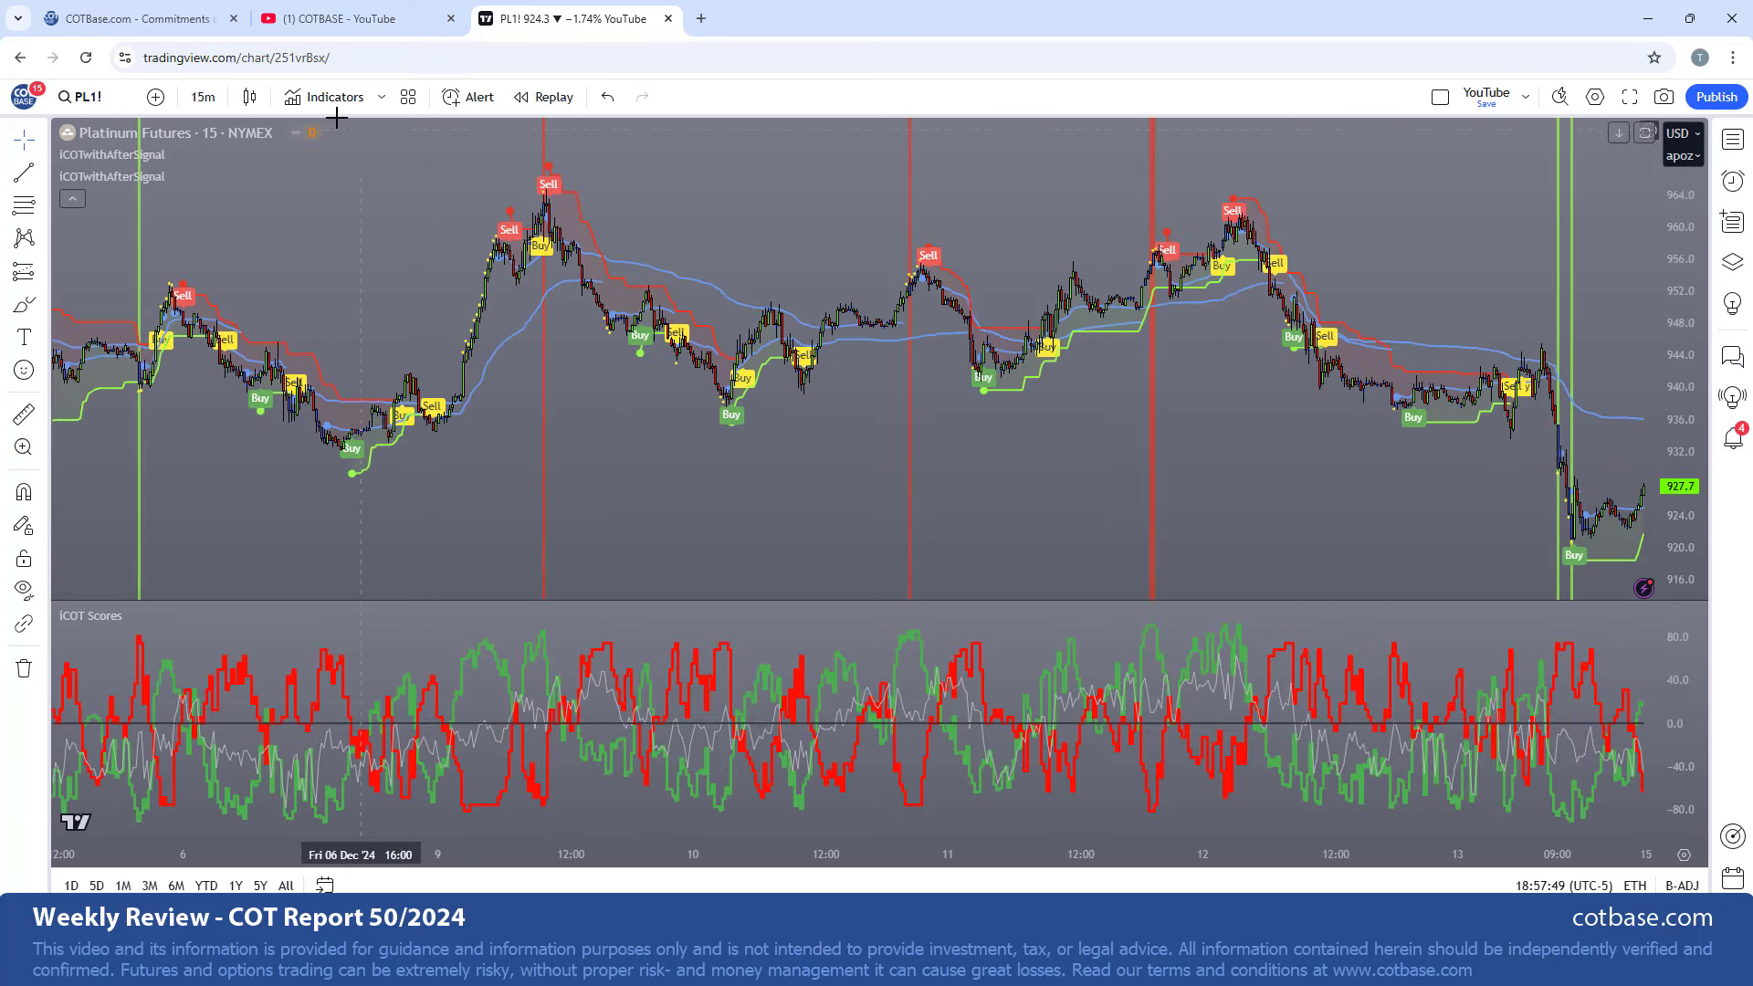
{"action": "left_click", "coordinate": [194, 99]}
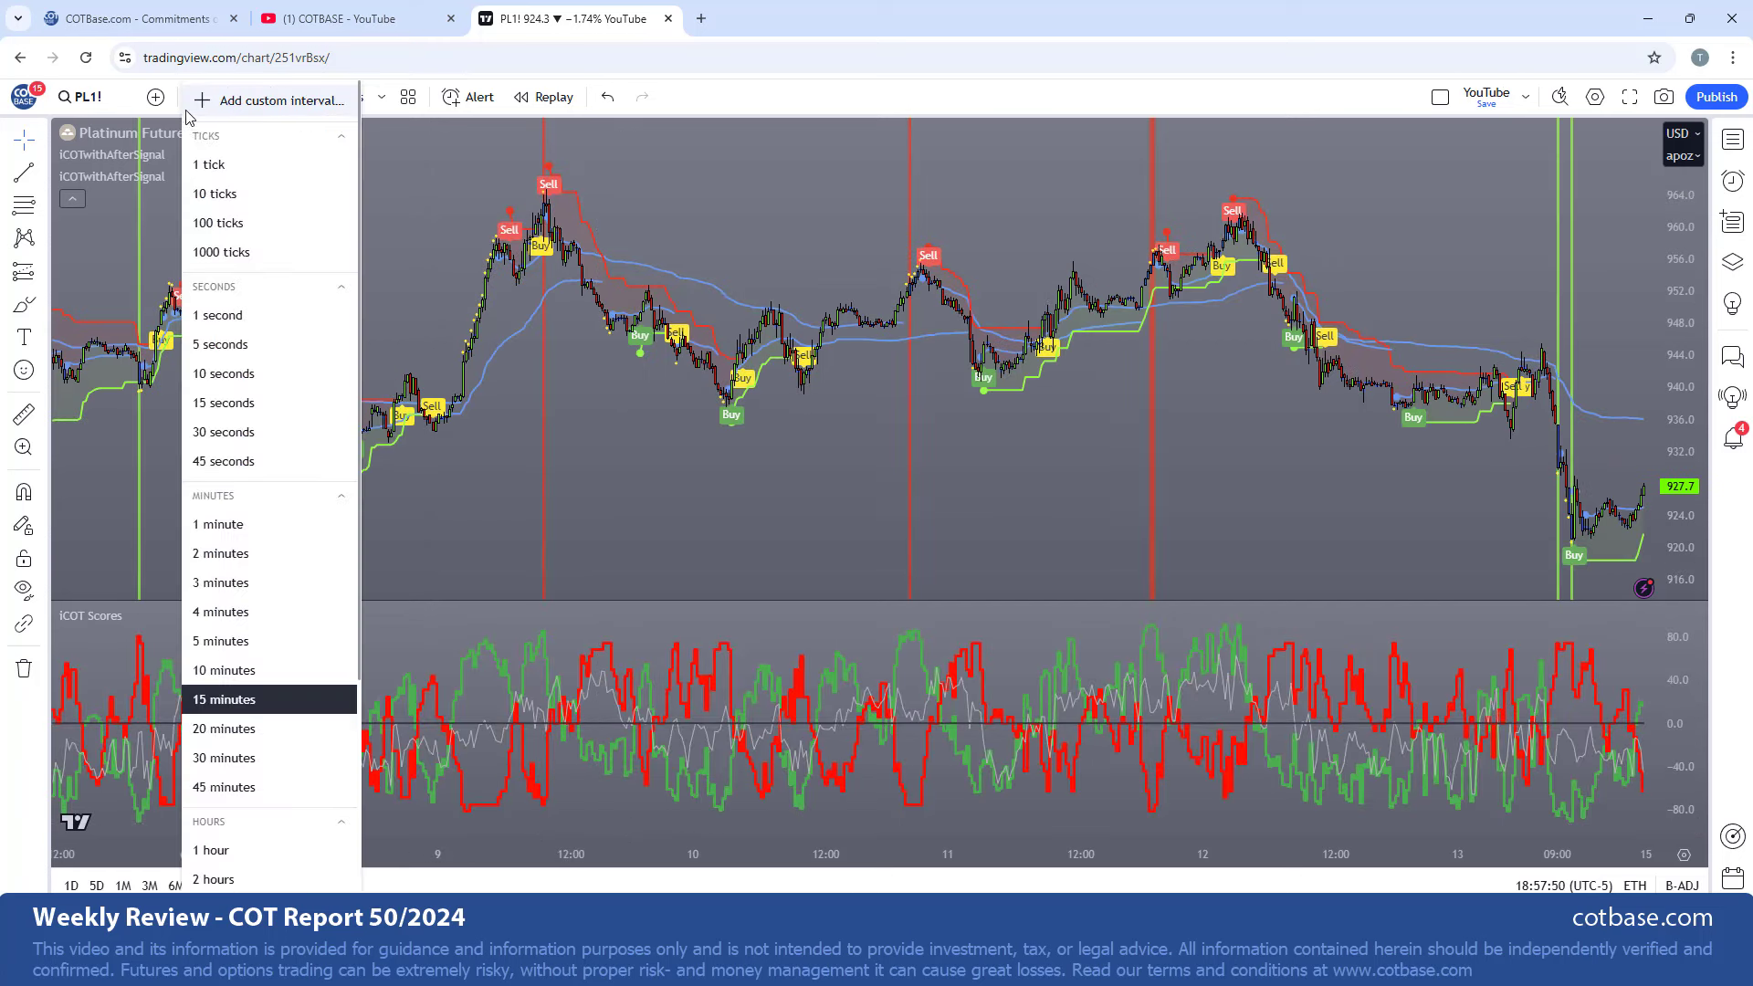
{"action": "left_click", "coordinate": [224, 528]}
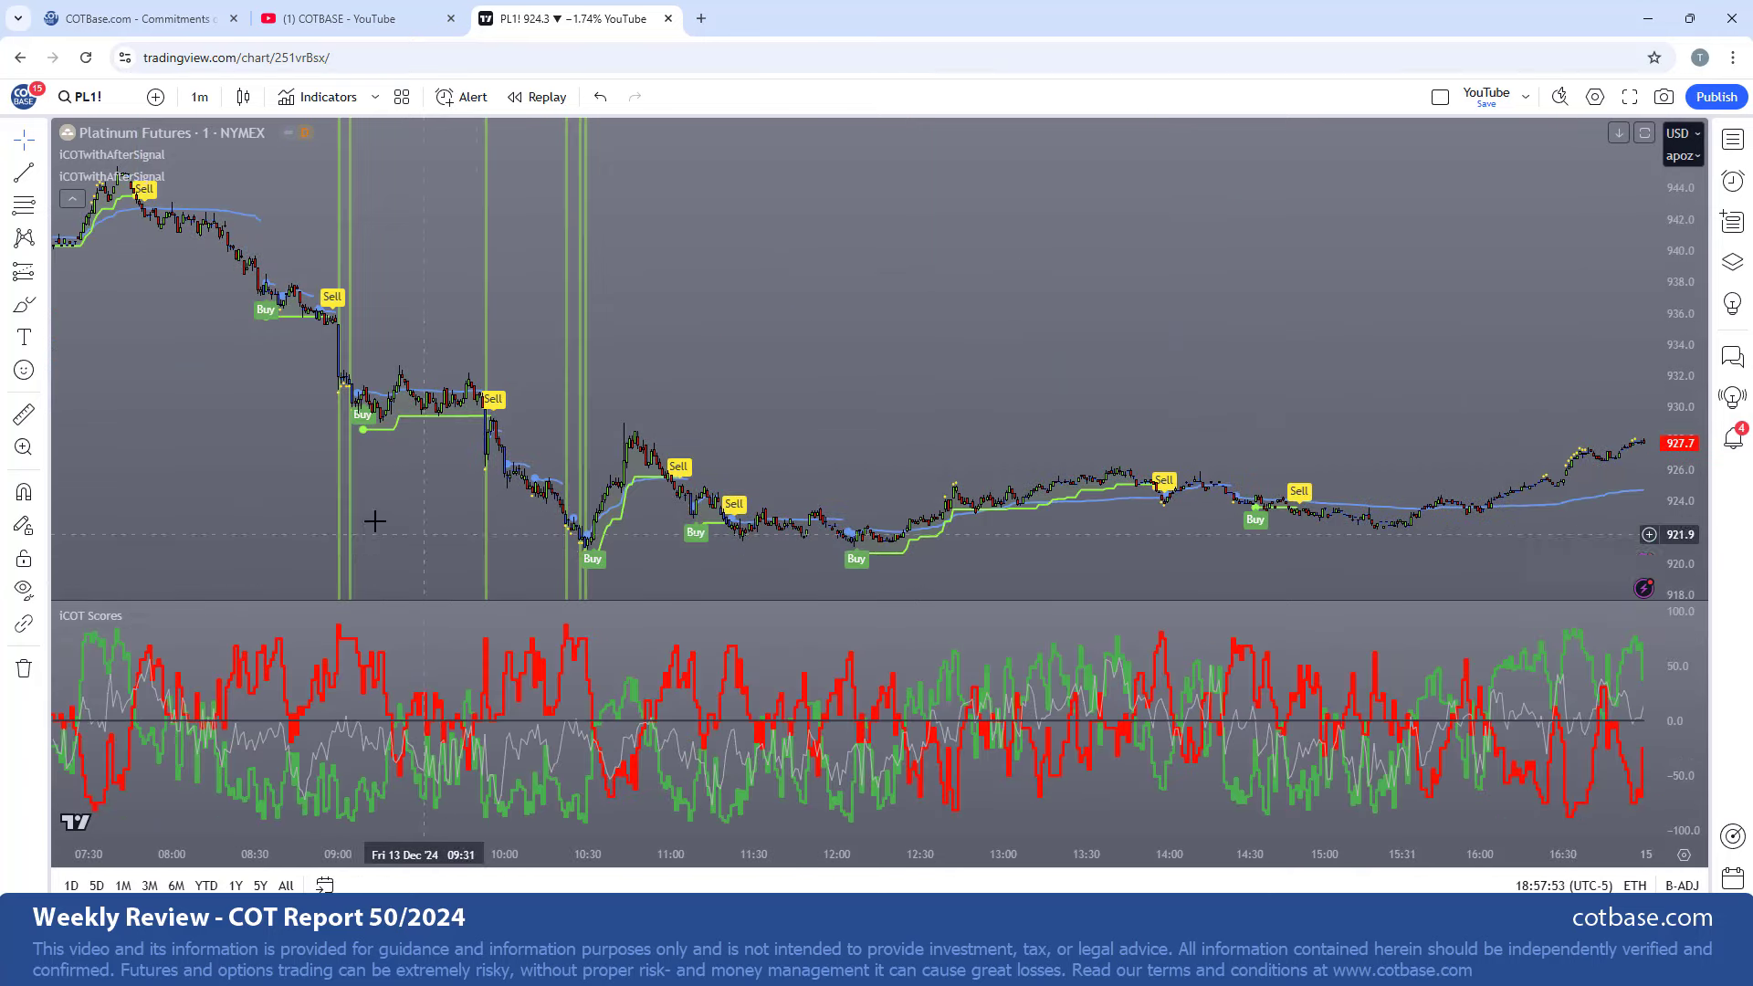
Pan the 1-minute chart back to earlier overnight data and then forward again
{"action": "scroll", "coordinate": [660, 539], "scroll_direction": "left", "scroll_amount": 10}
{"action": "left_click_drag", "start_coordinate": [660, 539], "coordinate": [1232, 555]}
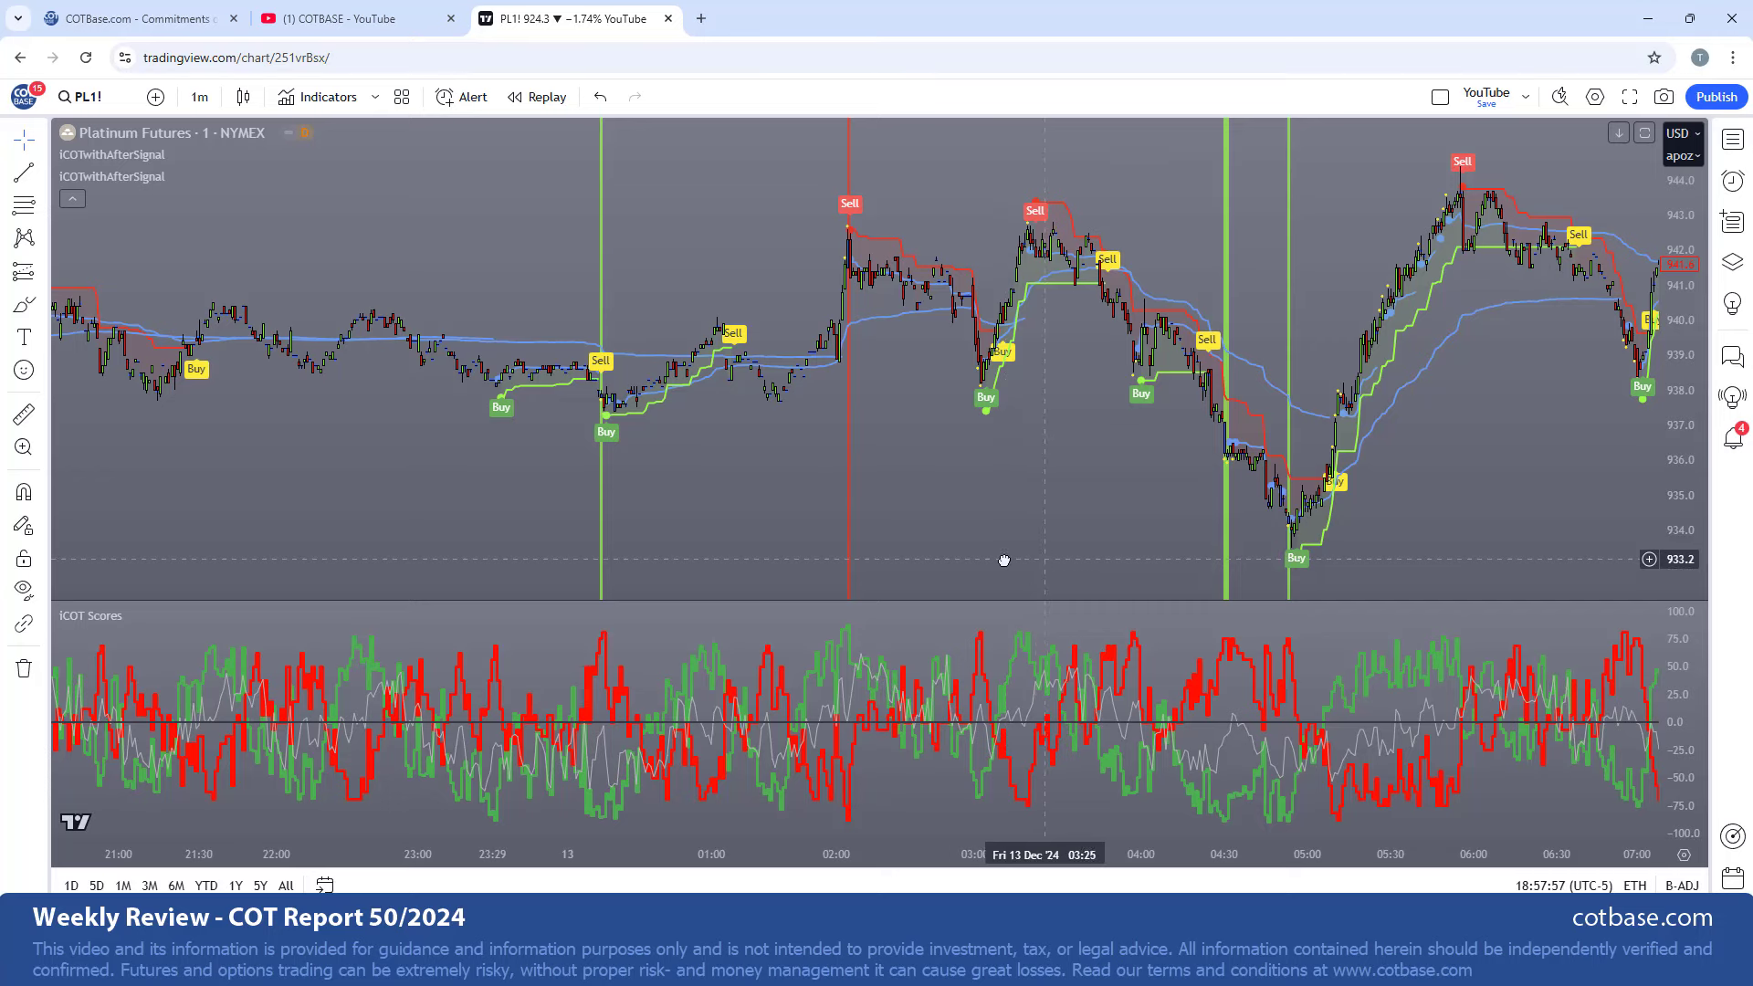
{"action": "scroll", "coordinate": [990, 555], "scroll_direction": "right", "scroll_amount": 3}
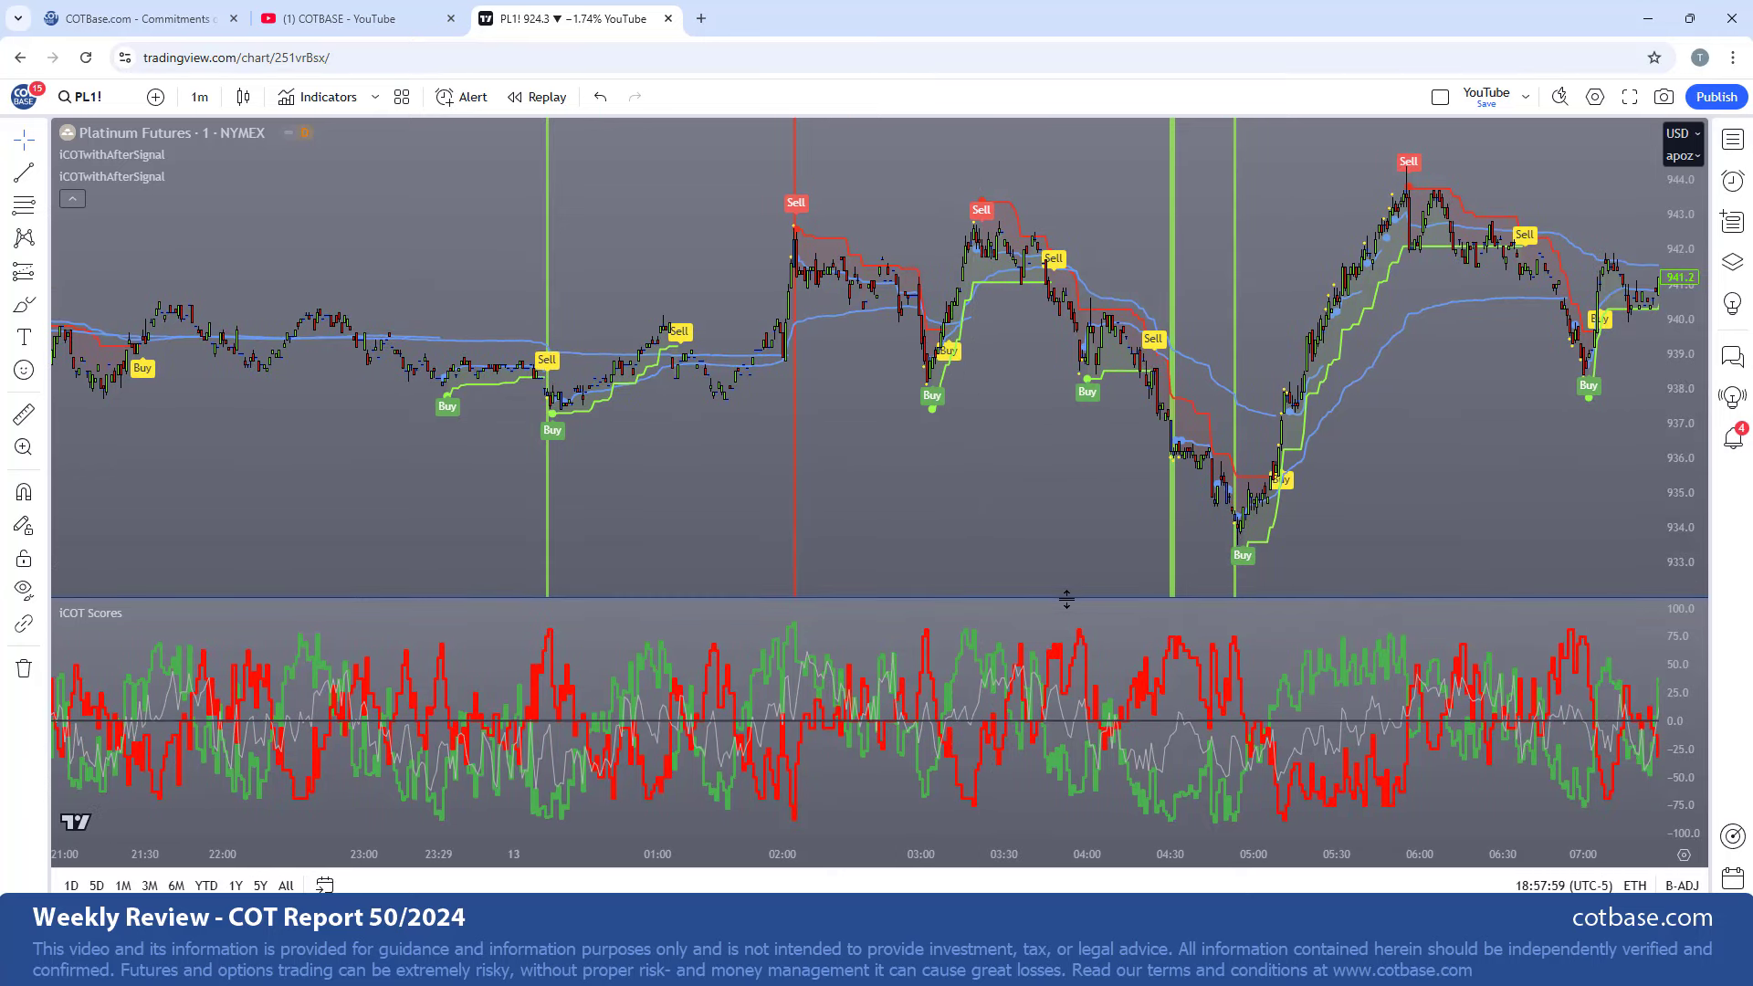
{"action": "left_click_drag", "start_coordinate": [1360, 559], "coordinate": [1050, 553]}
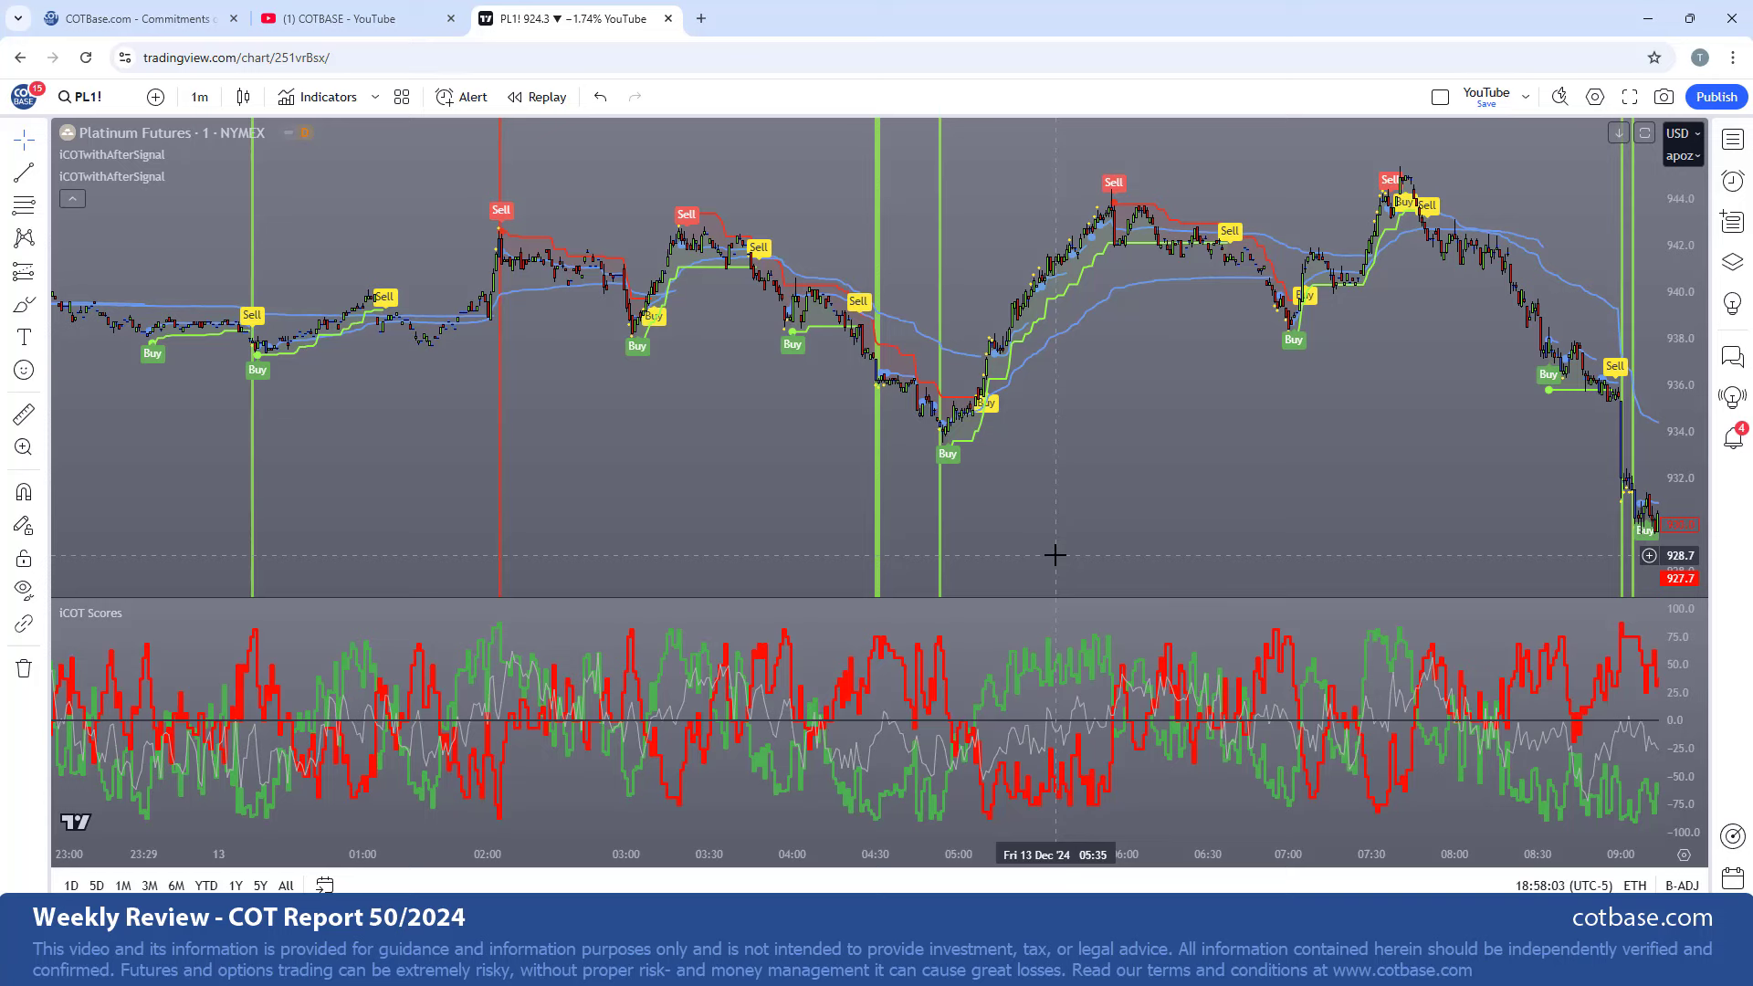
Back on COTBase, look at the homepage and the iCOT INDICATORS page
{"action": "left_click", "coordinate": [182, 22]}
{"action": "left_click", "coordinate": [51, 197]}
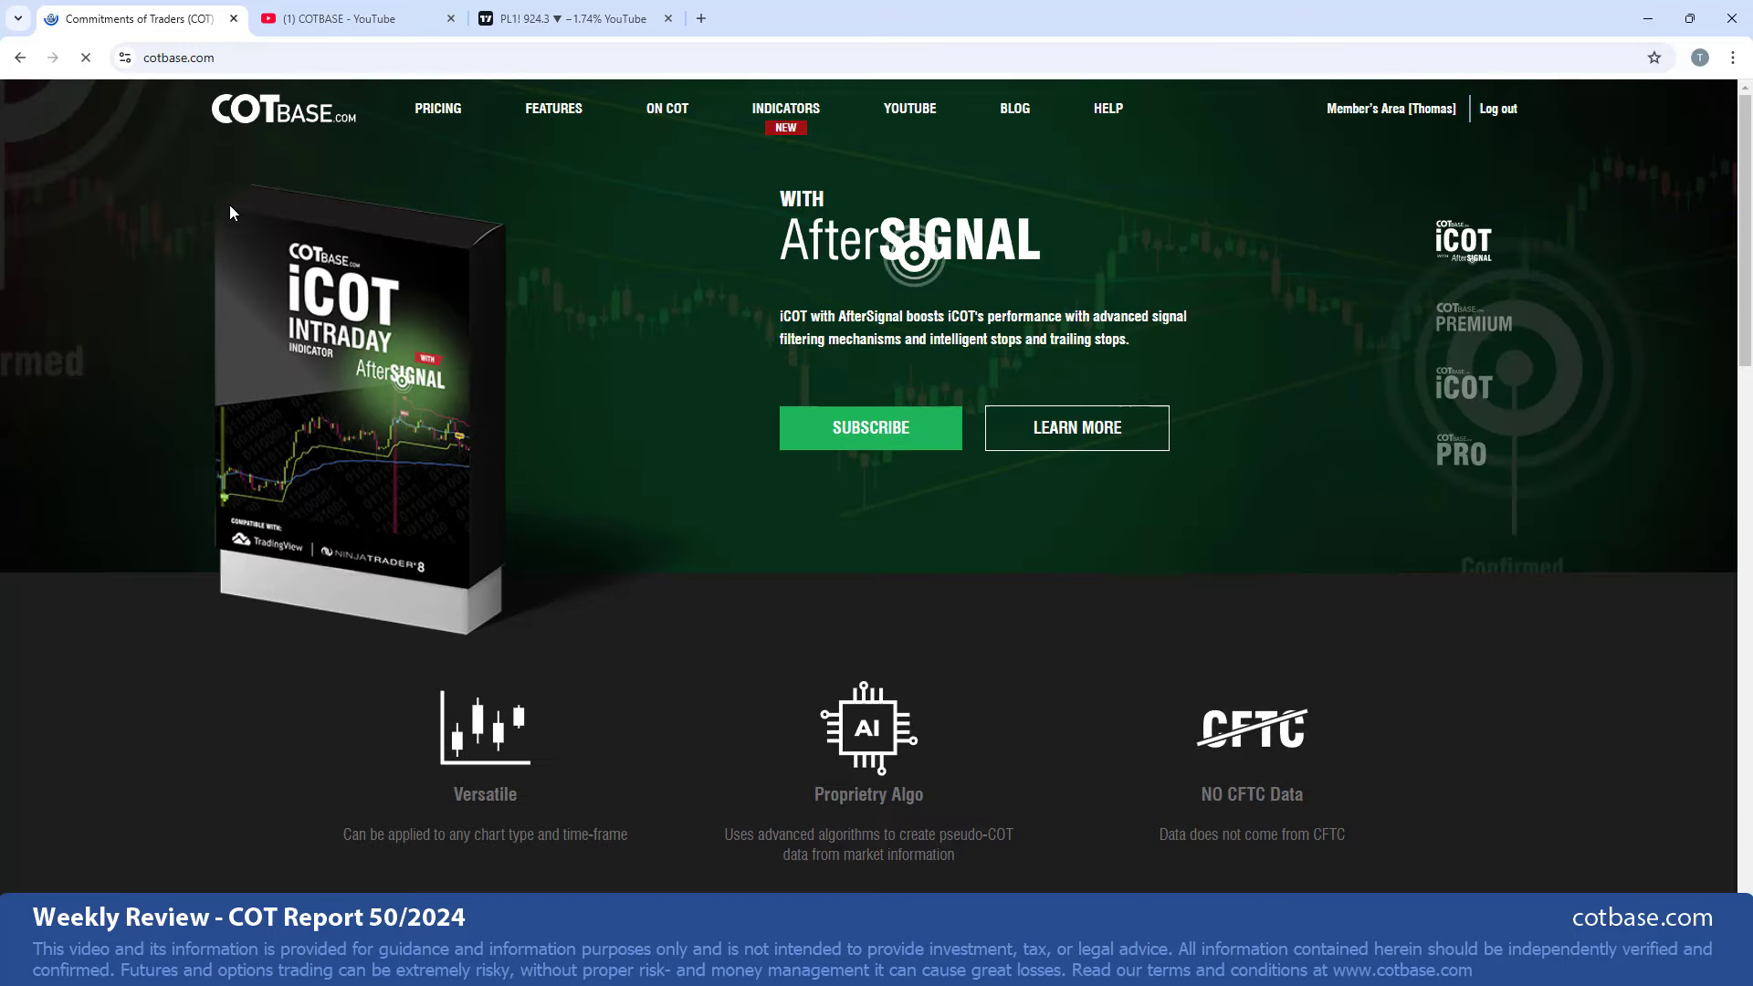
{"action": "left_click", "coordinate": [754, 123]}
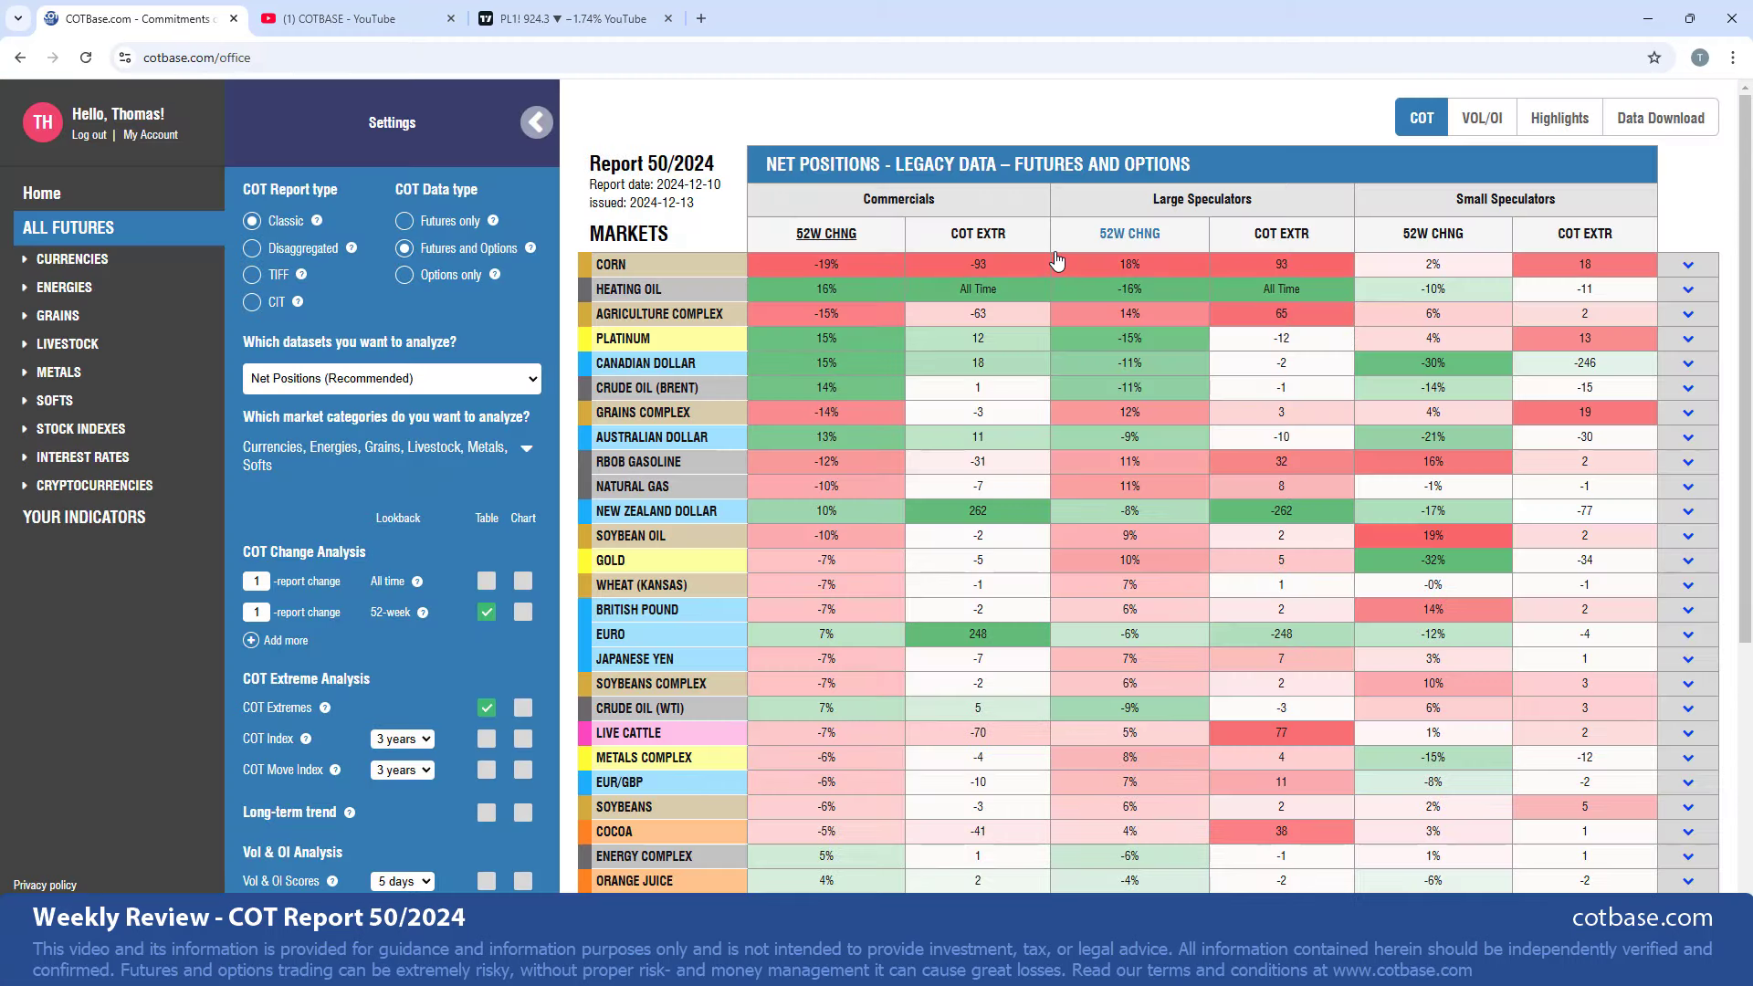
Sort by Large Speculators COT EXTR, hide Settings, and open the New Zealand Dollar chart
{"action": "left_click", "coordinate": [1237, 240]}
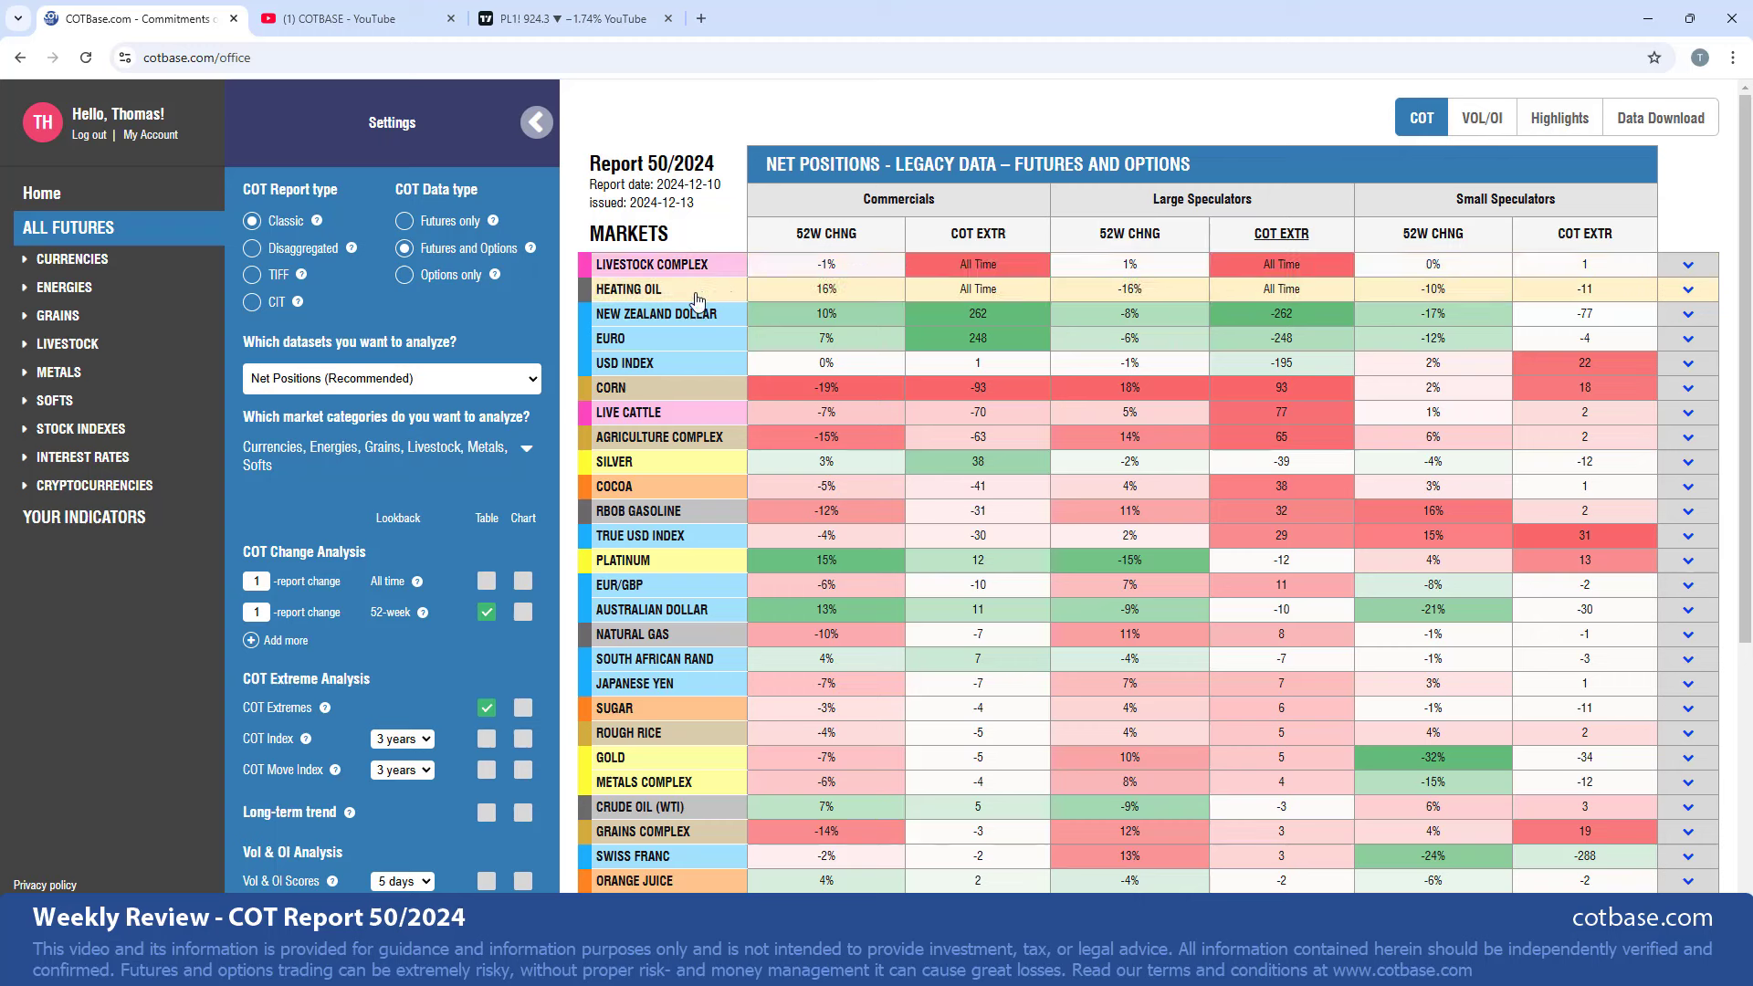
{"action": "left_click", "coordinate": [529, 111]}
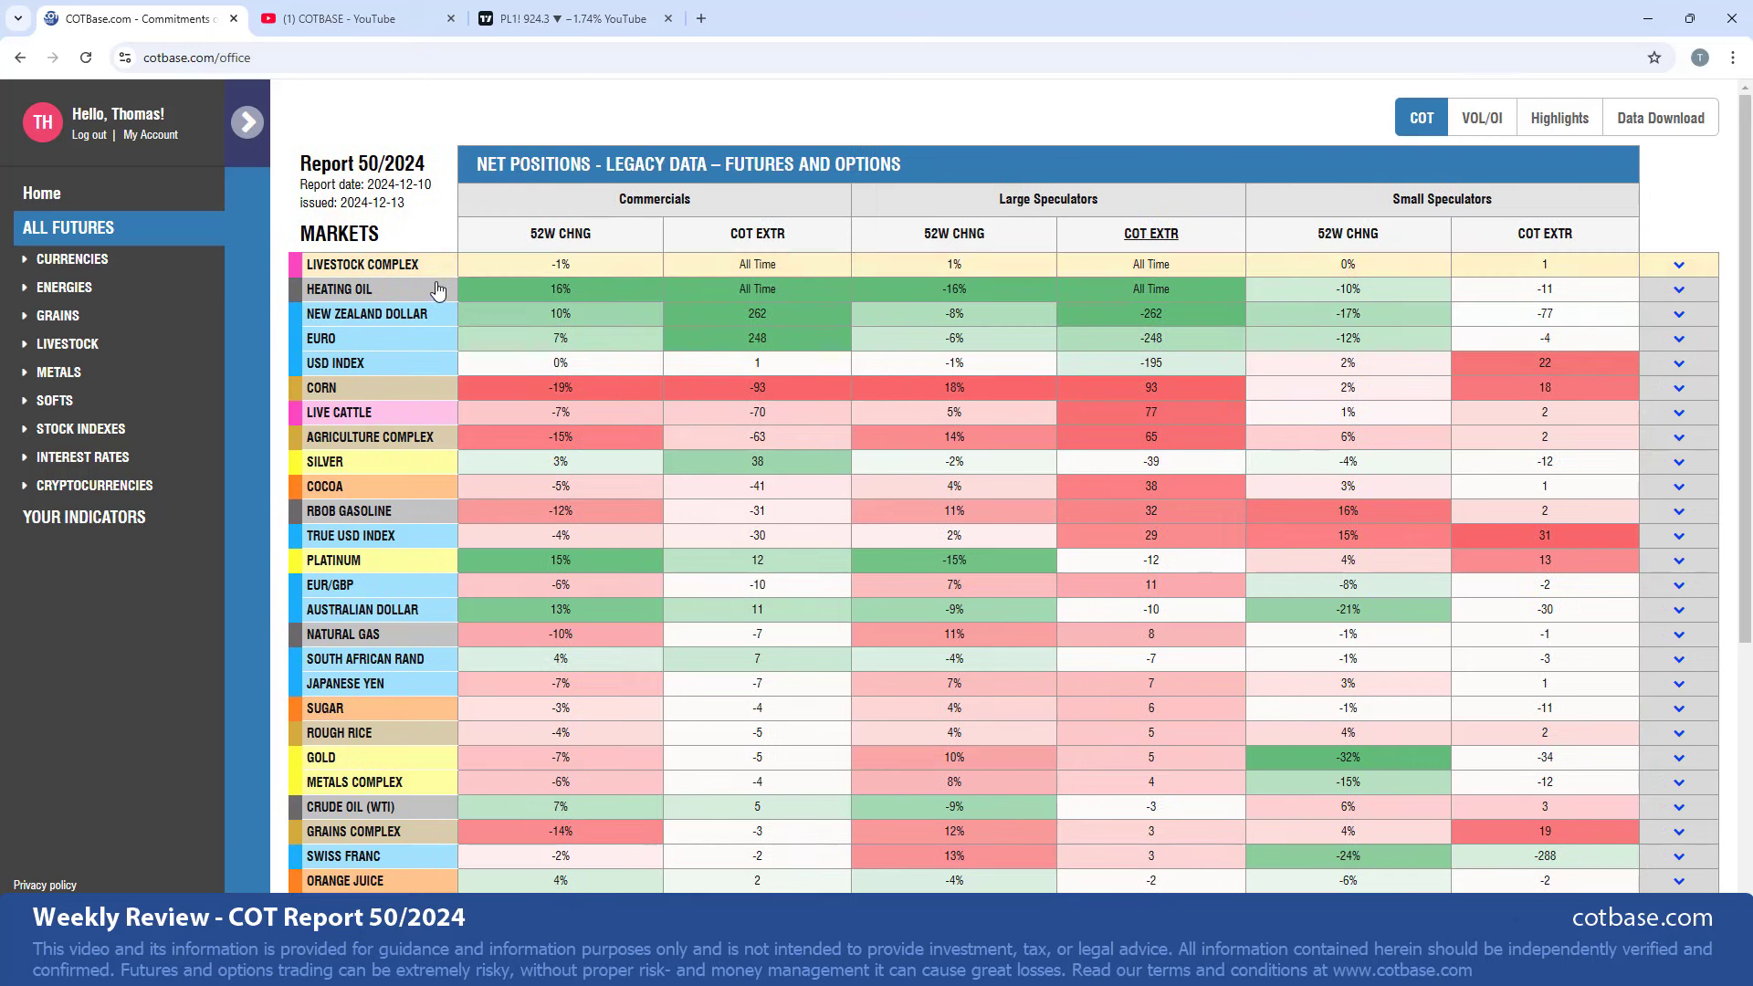
{"action": "left_click", "coordinate": [408, 324]}
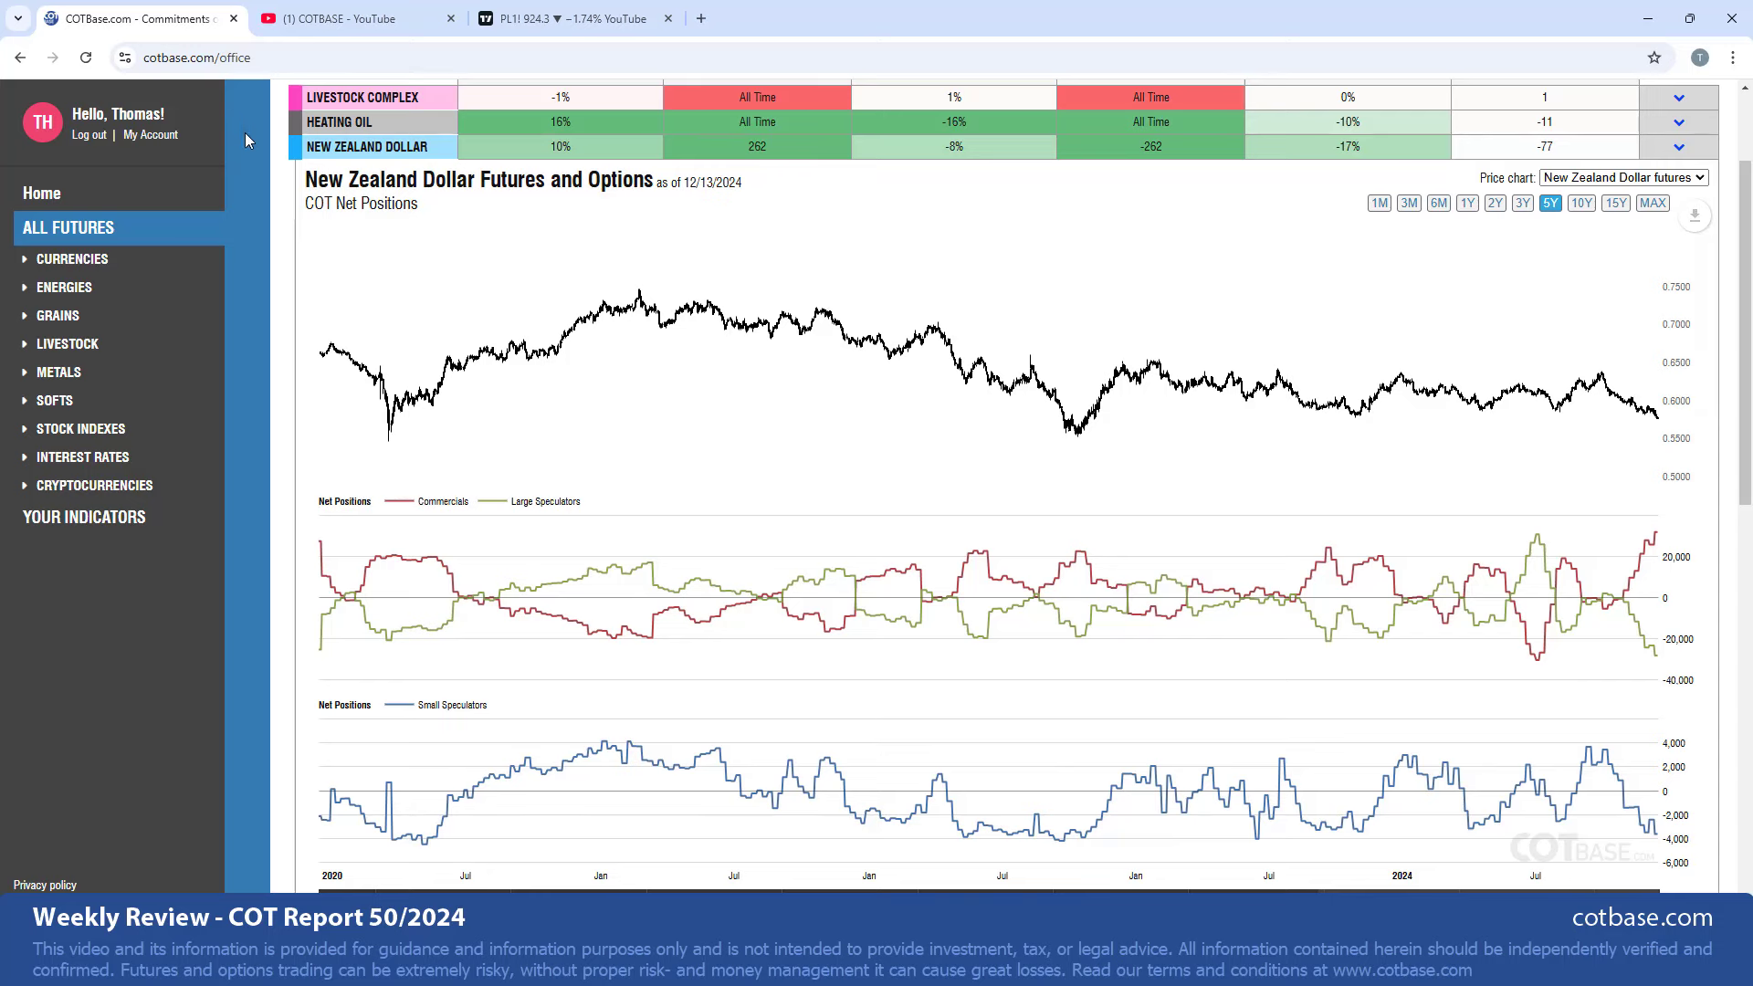
Close the NZD chart, briefly check the Euro chart, then open the USD Index chart
{"action": "left_click", "coordinate": [356, 151]}
{"action": "left_click", "coordinate": [368, 179]}
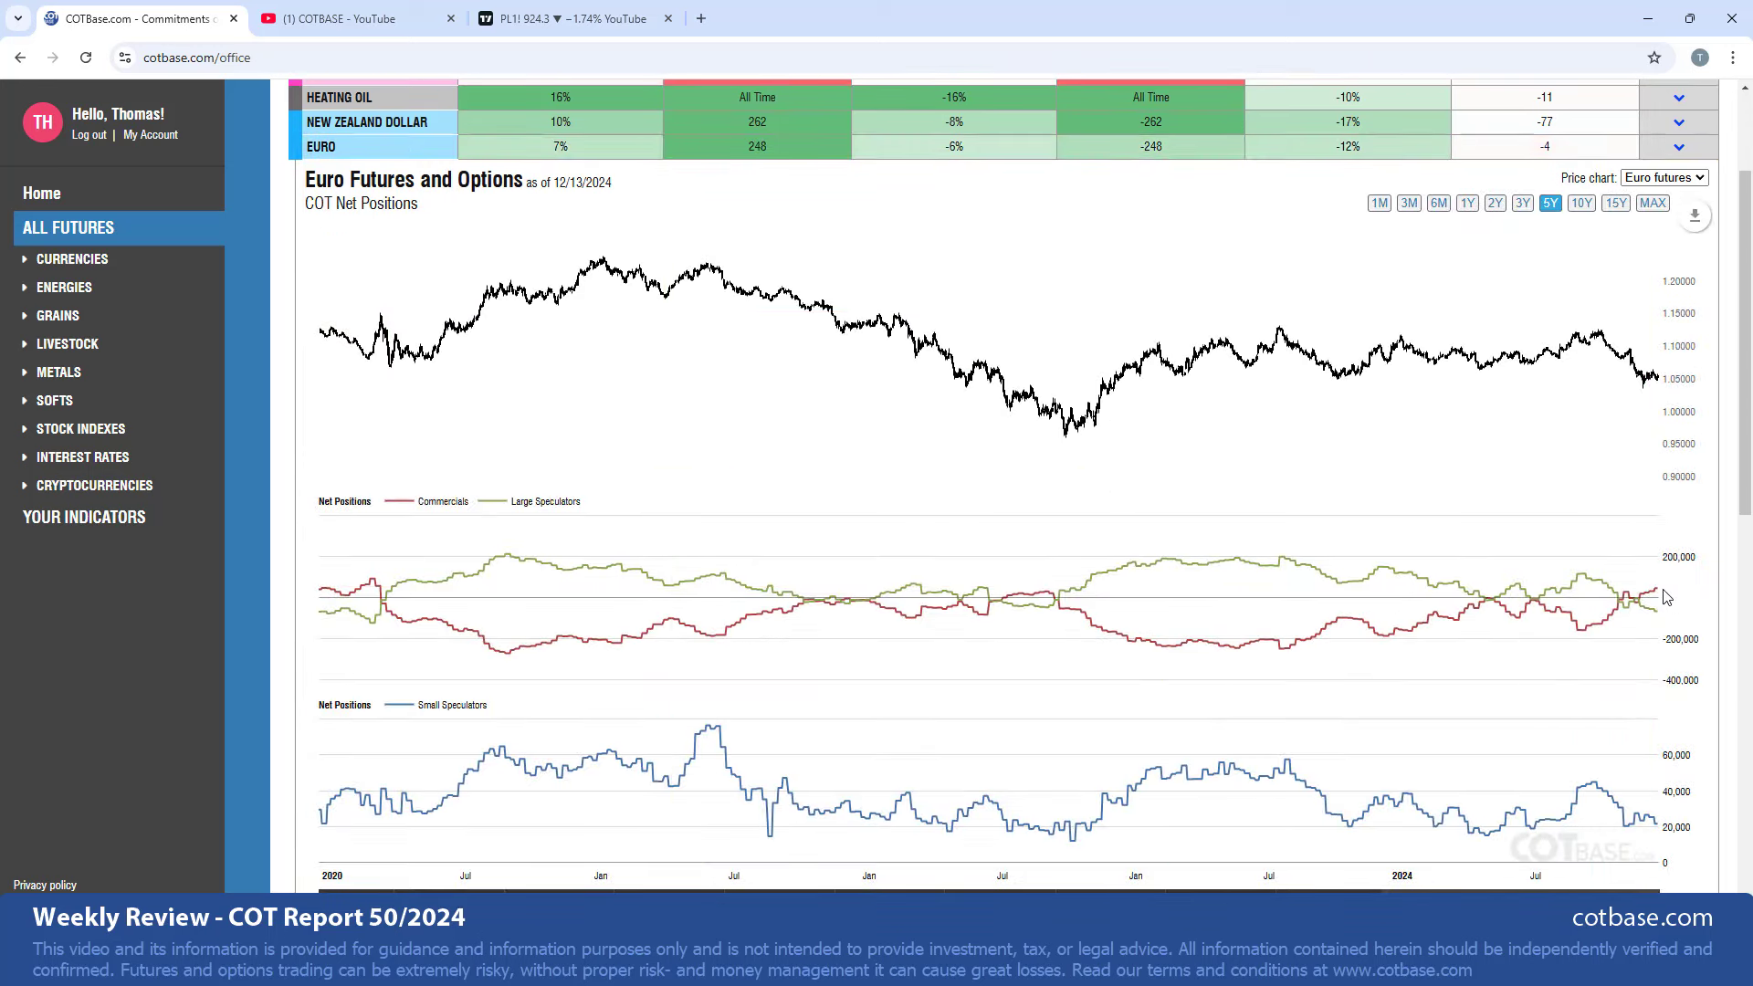
{"action": "left_click", "coordinate": [420, 151]}
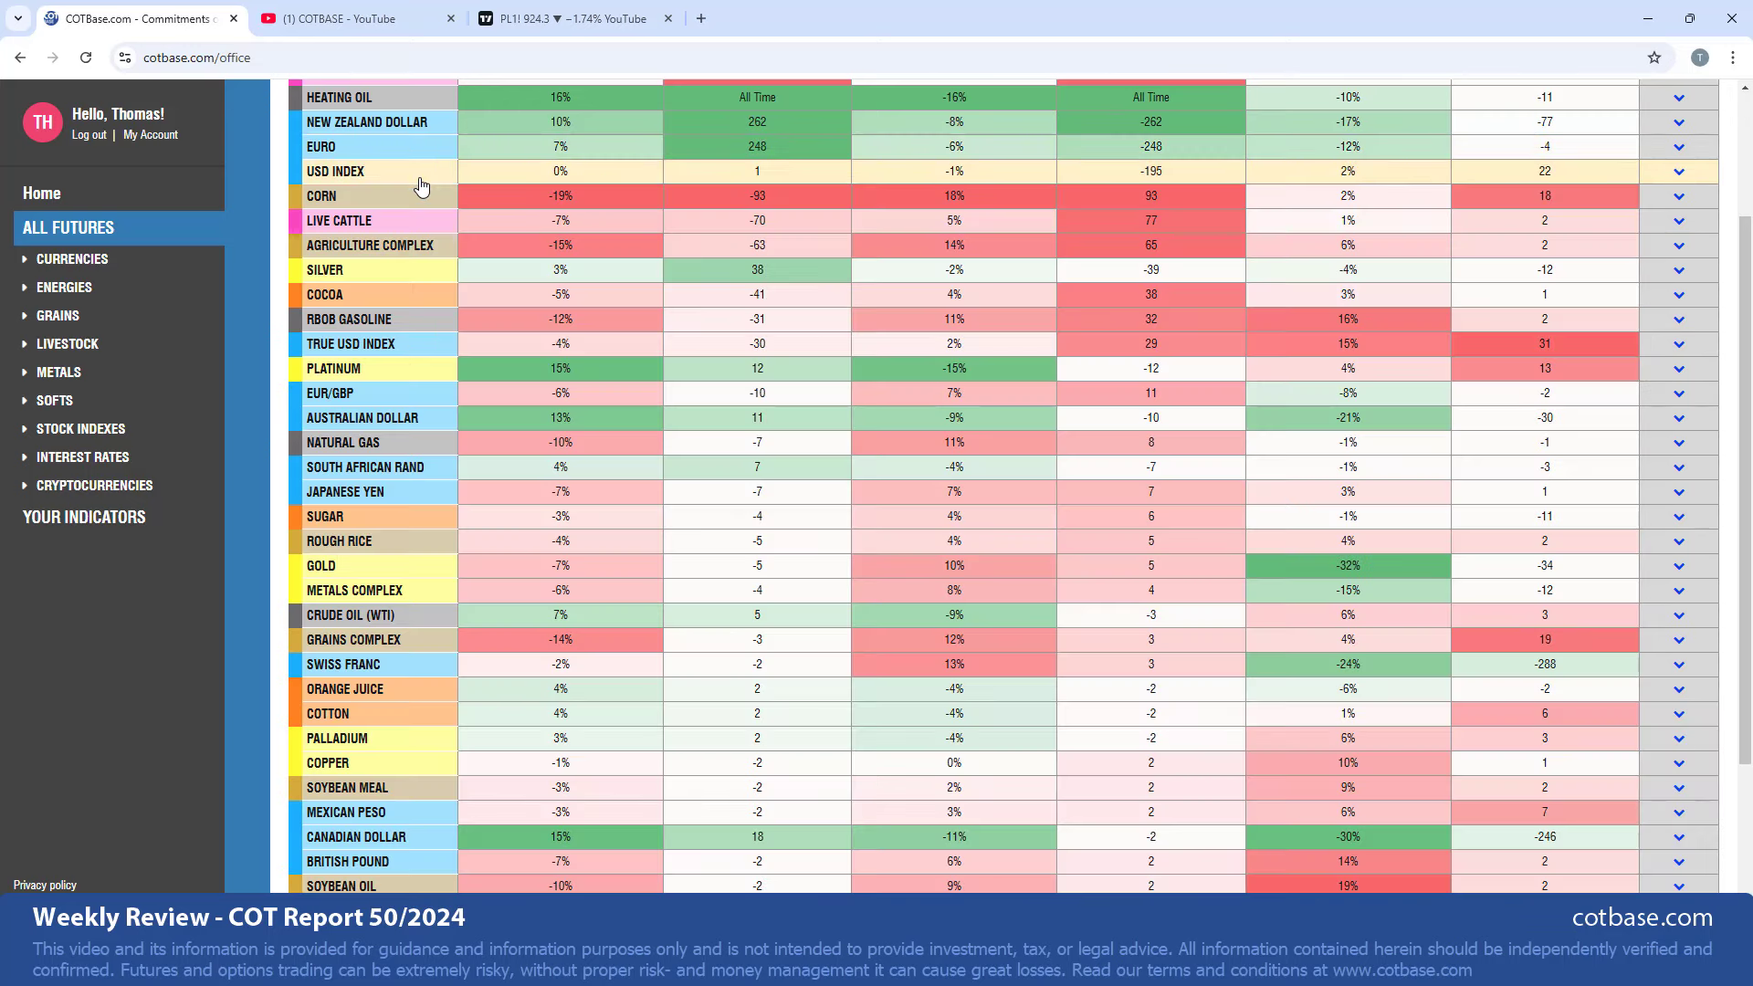
{"action": "left_click", "coordinate": [424, 174]}
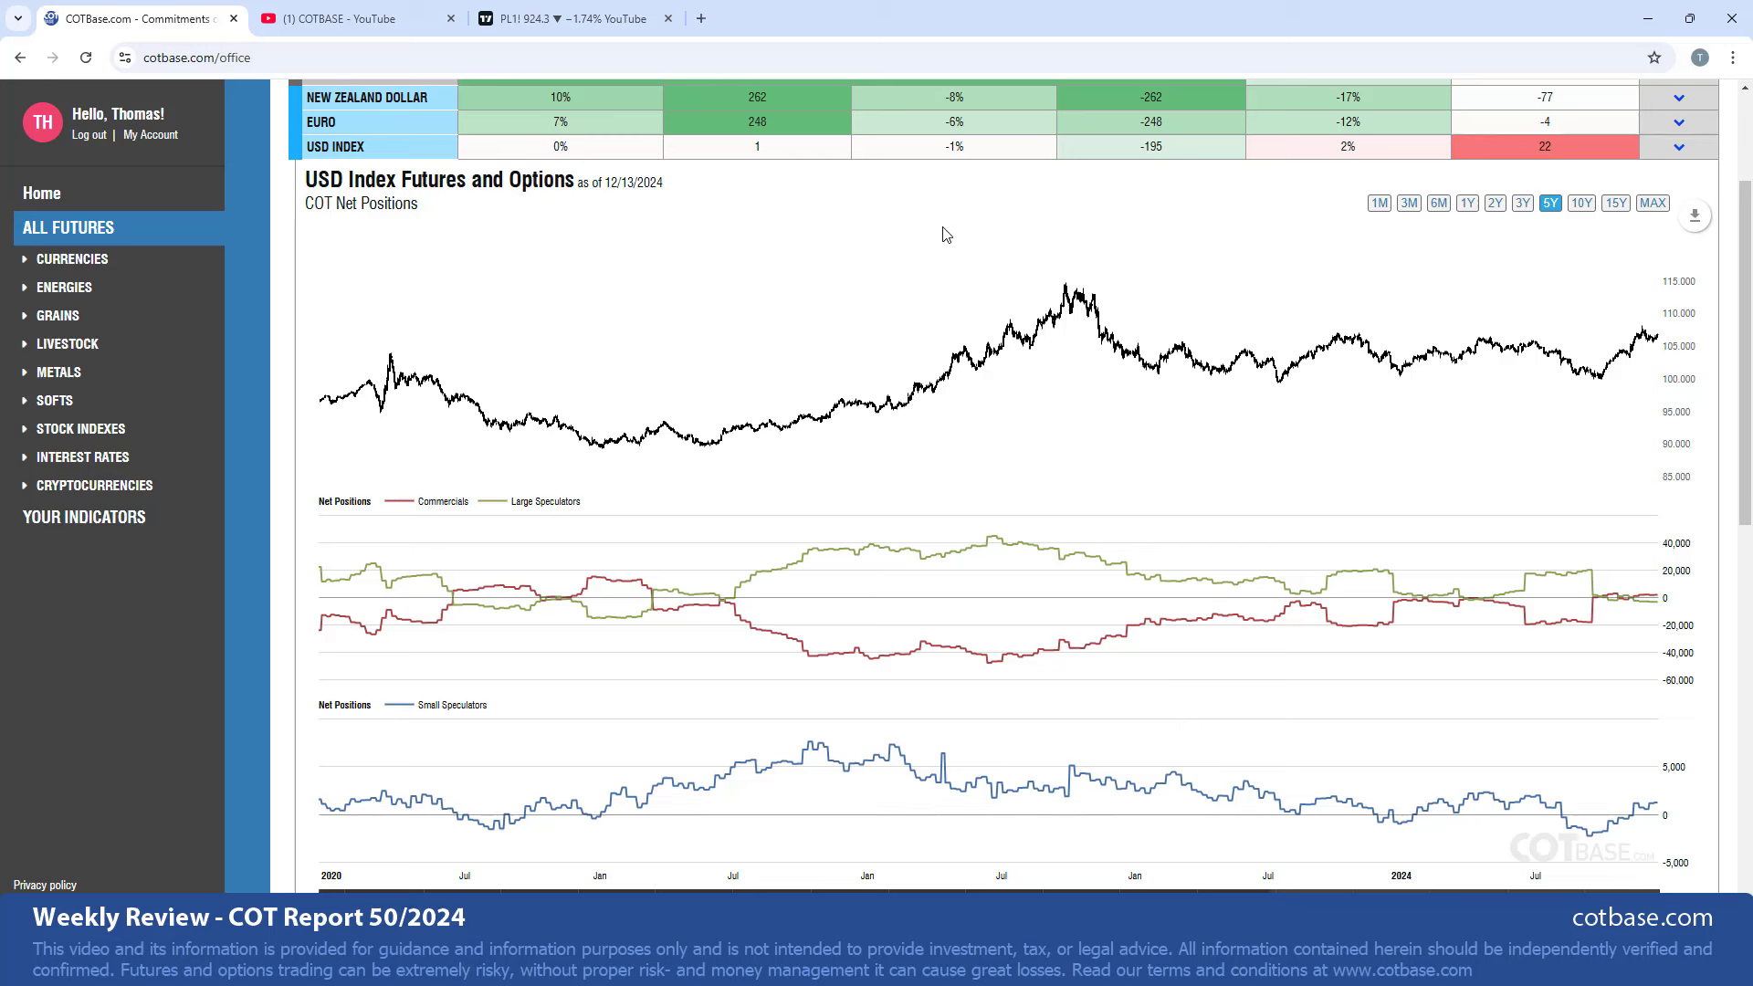
{"action": "scroll", "coordinate": [350, 221], "scroll_direction": "up", "scroll_amount": 3}
Reopen Settings and open New Zealand Dollar under CURRENCIES in the sidebar
{"action": "left_click", "coordinate": [251, 133]}
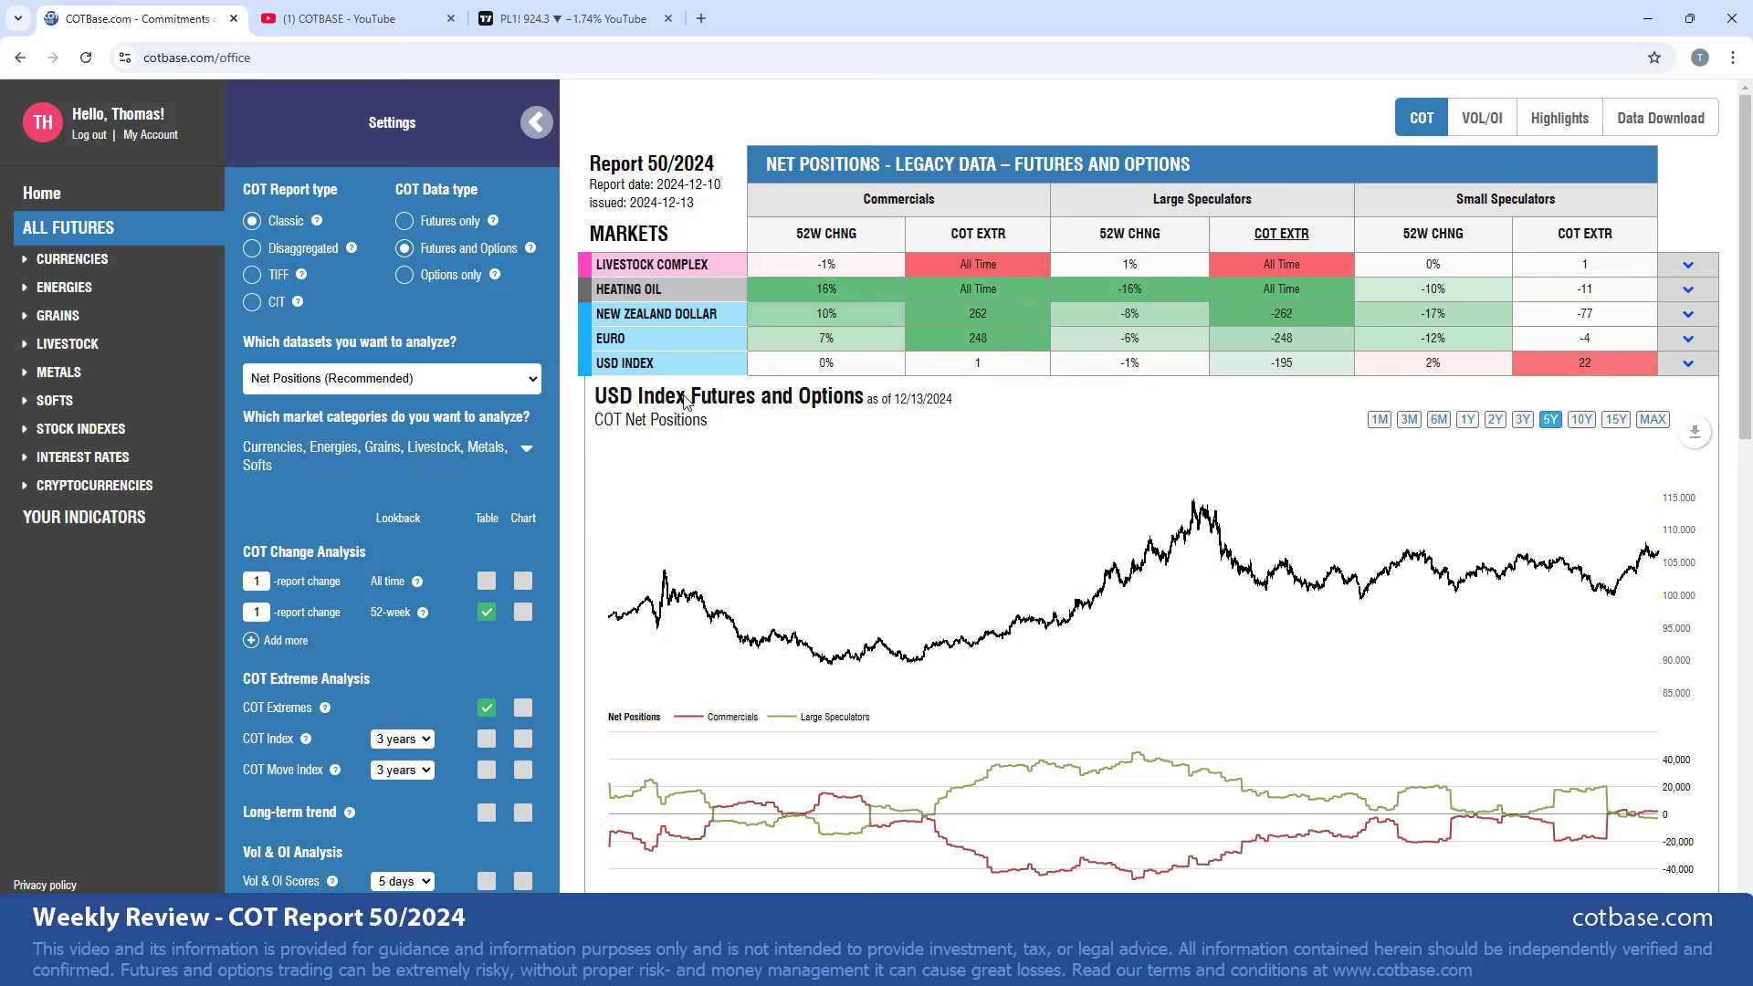
{"action": "left_click", "coordinate": [75, 262]}
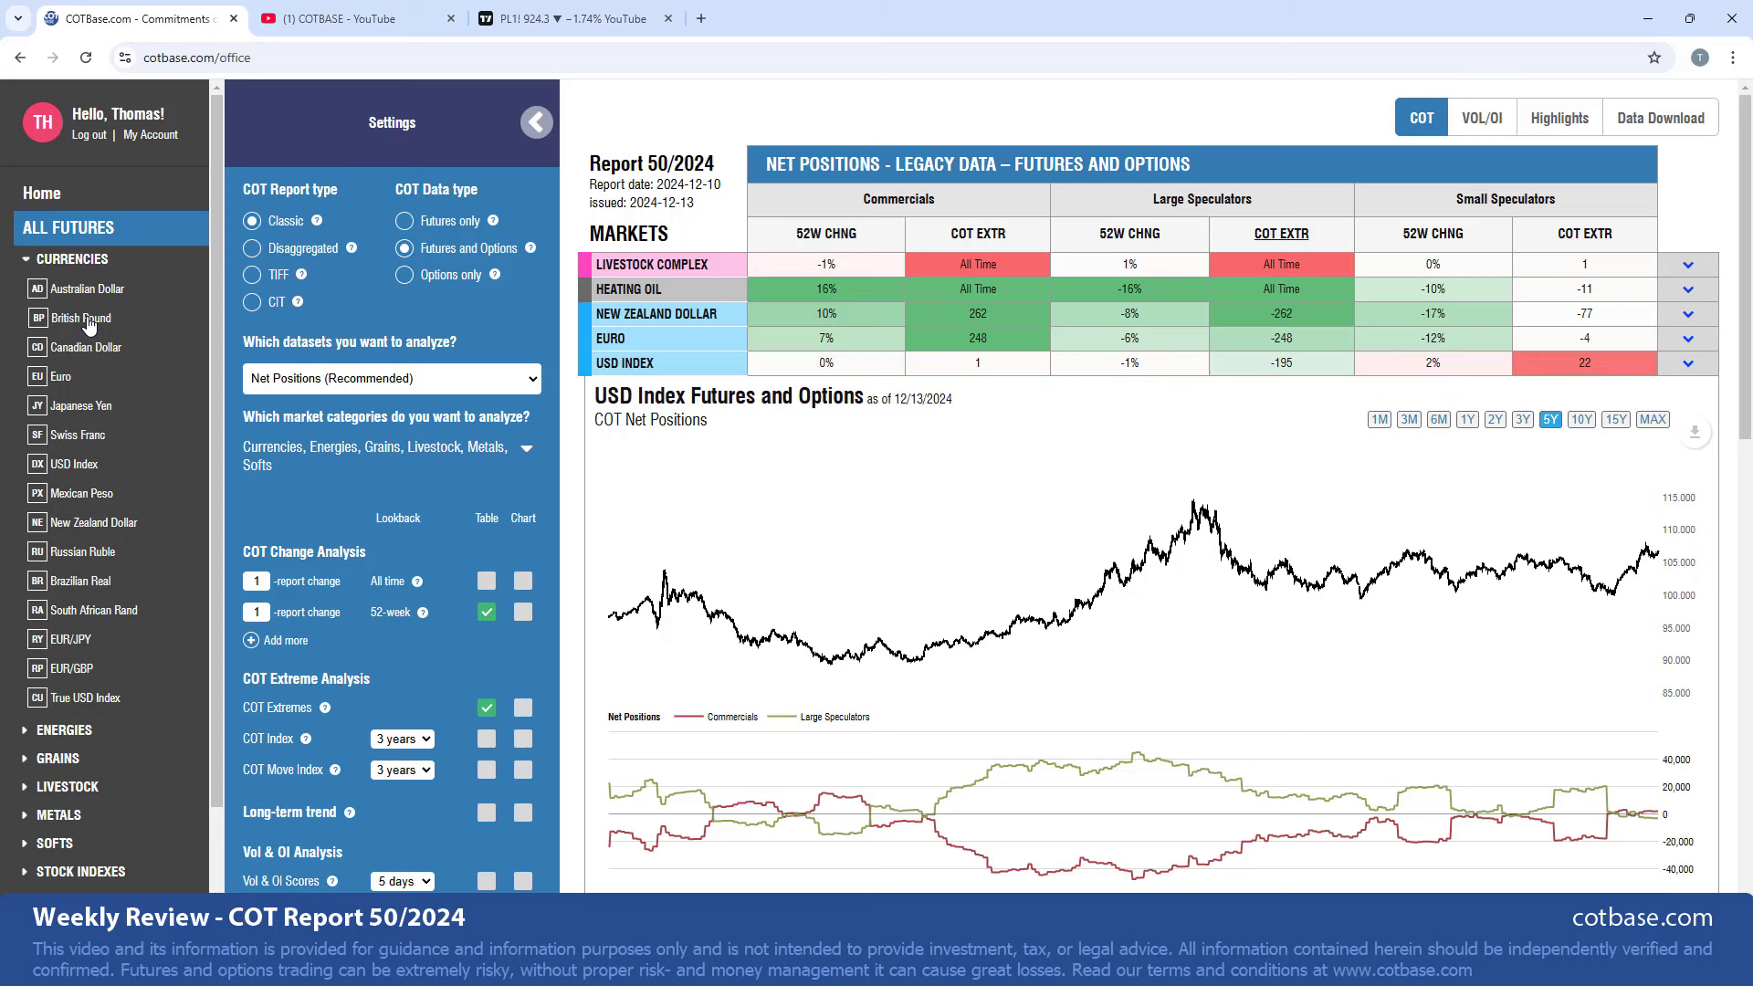
{"action": "left_click", "coordinate": [89, 524]}
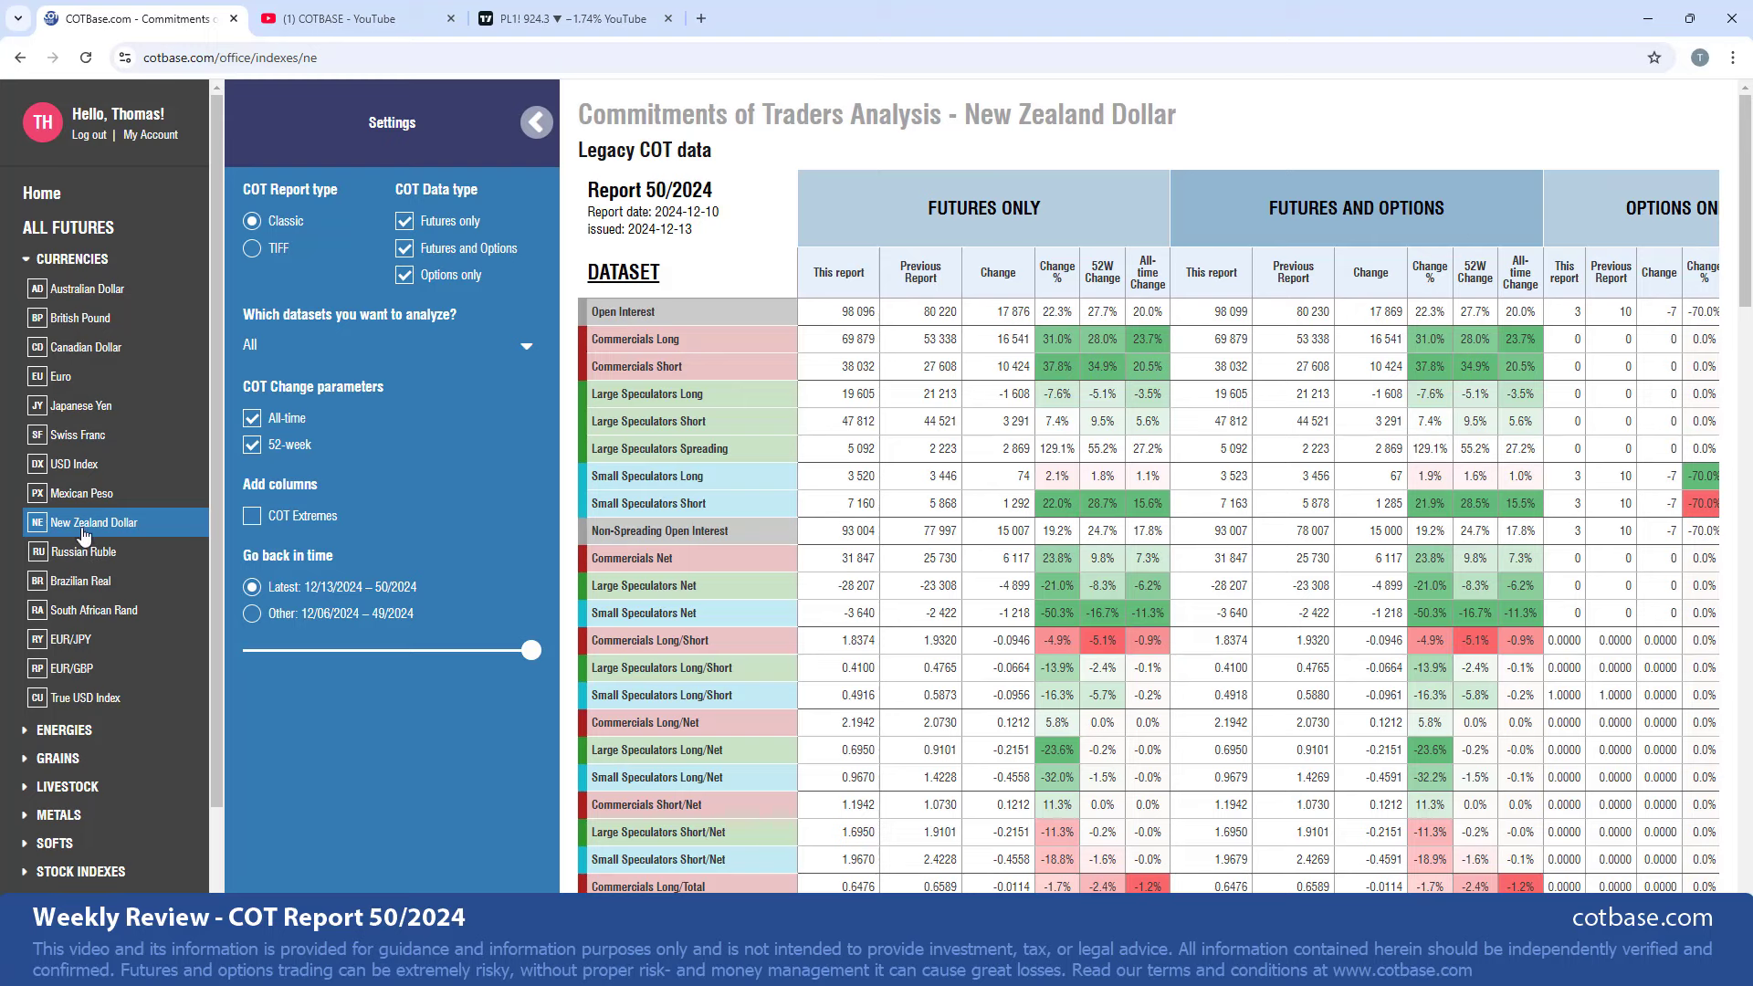
Hide the Settings panel and open the 5-year New Zealand Dollar Commercials Long chart
{"action": "left_click", "coordinate": [535, 124]}
{"action": "scroll", "coordinate": [534, 493], "scroll_direction": "down", "scroll_amount": 8}
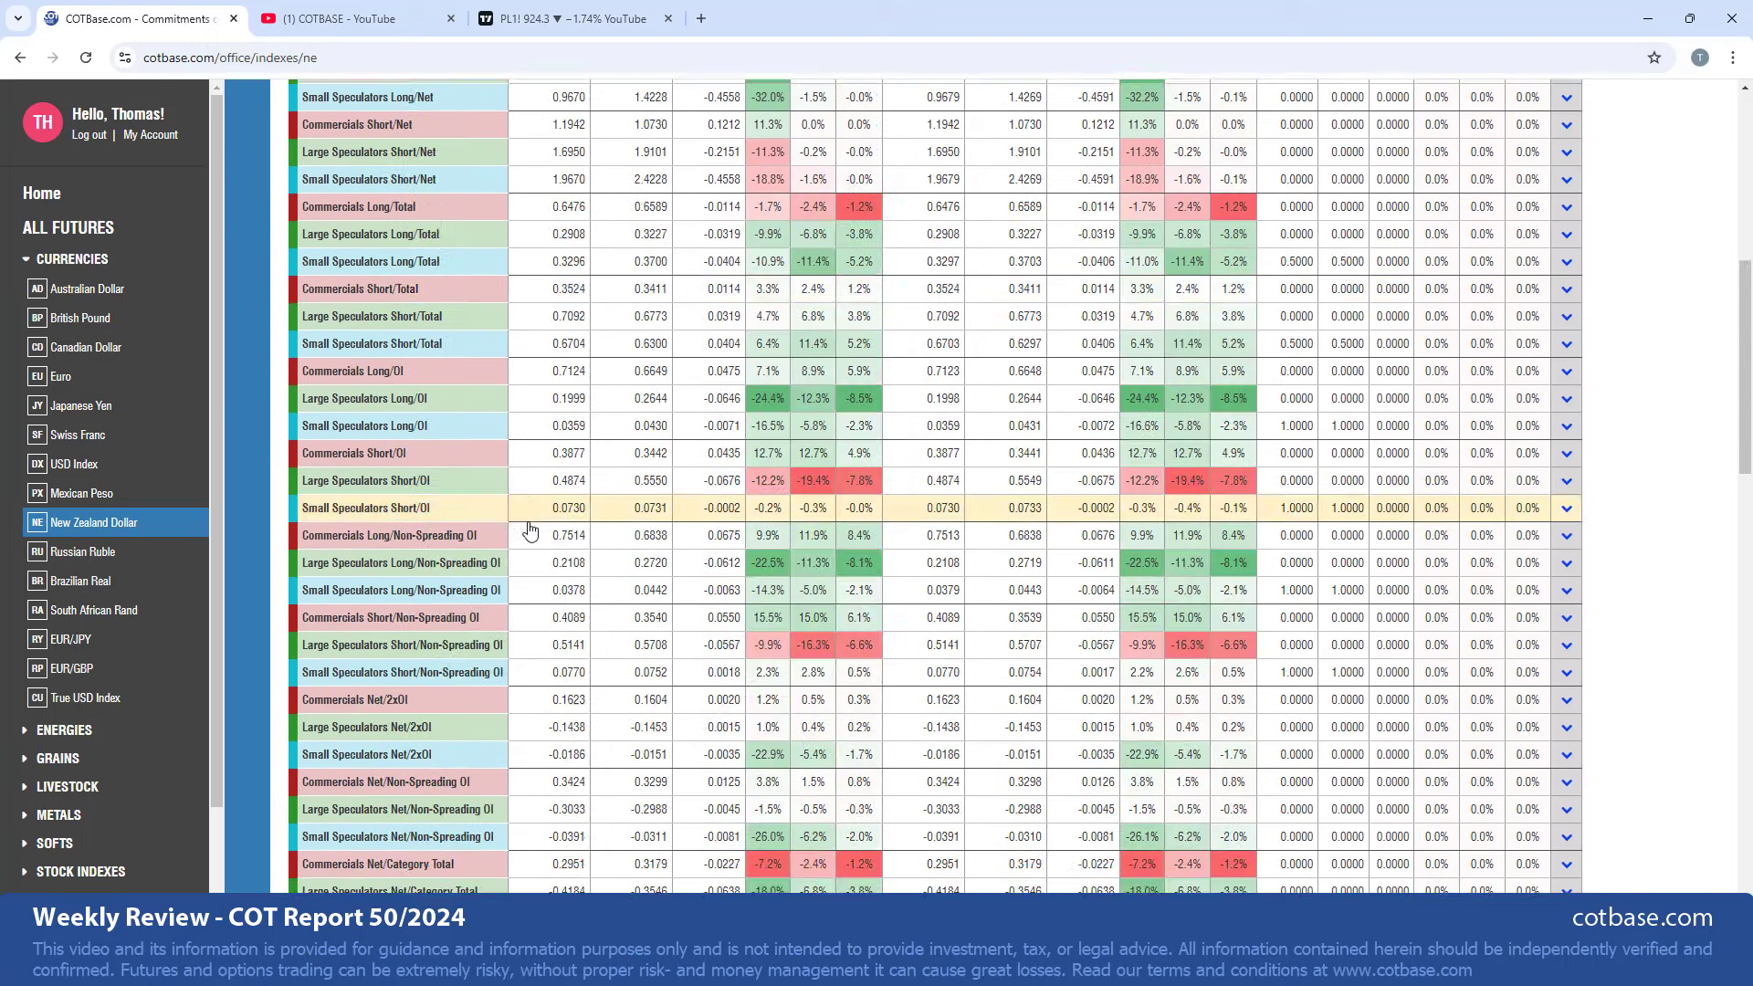
{"action": "scroll", "coordinate": [530, 531], "scroll_direction": "down", "scroll_amount": 6}
{"action": "scroll", "coordinate": [527, 529], "scroll_direction": "up", "scroll_amount": 14}
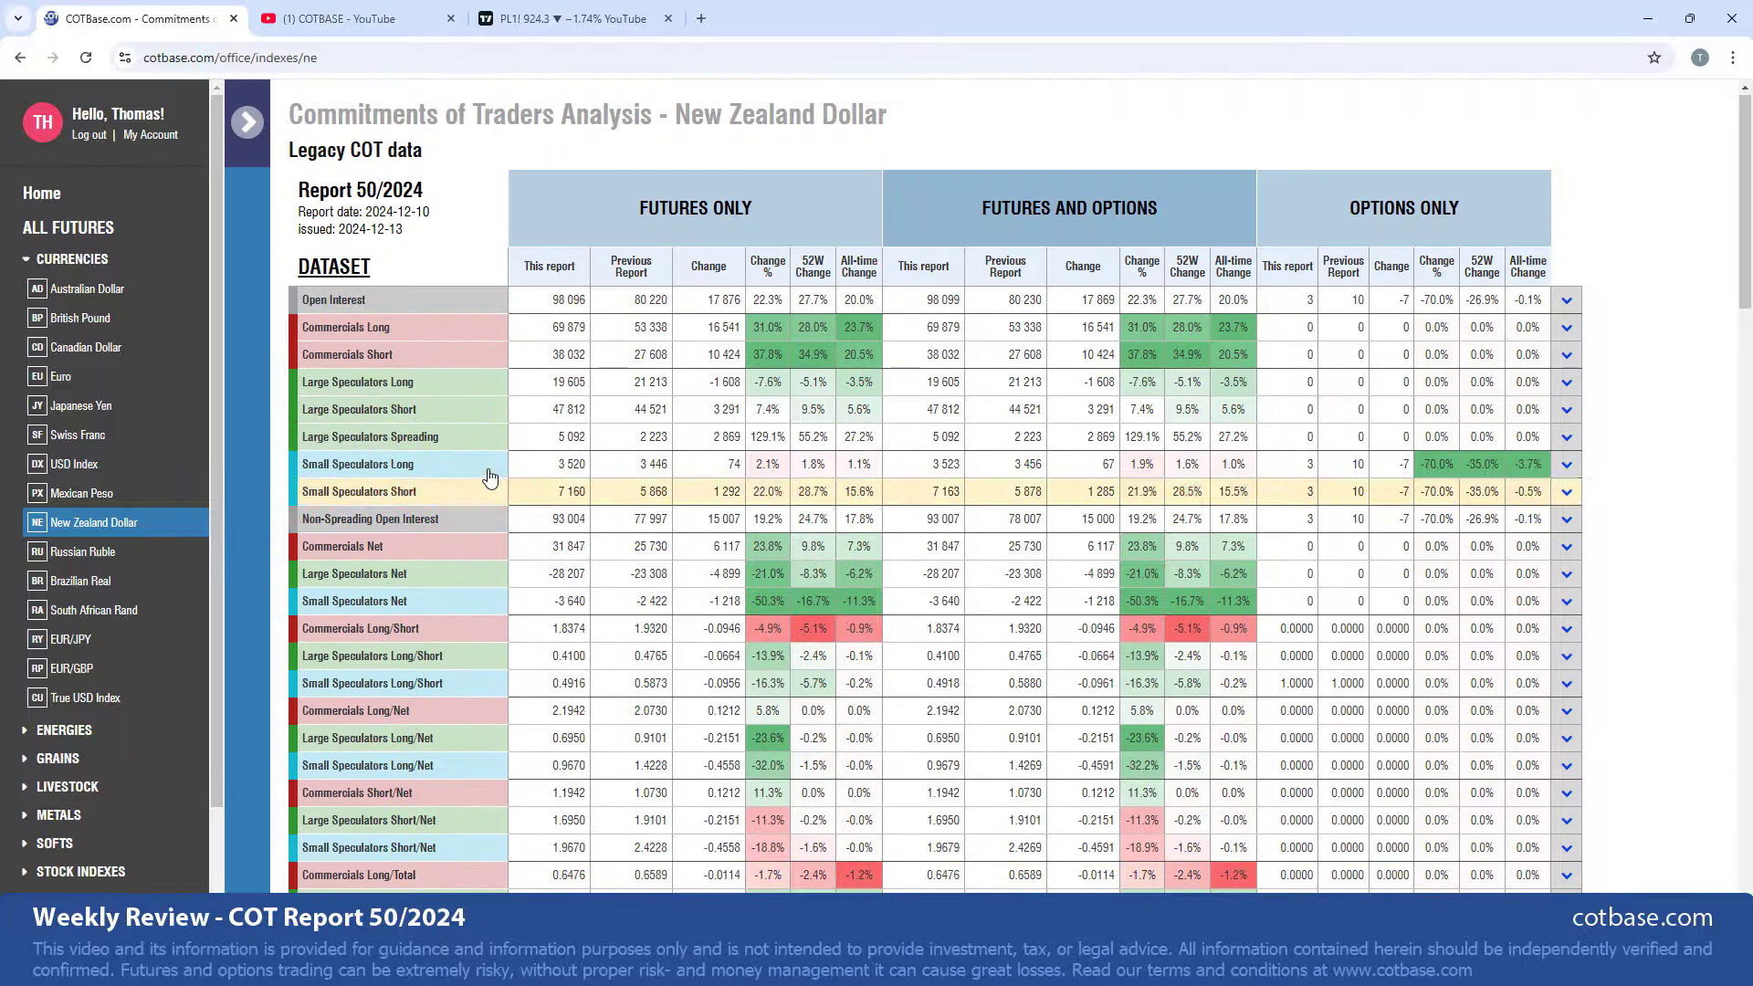
{"action": "left_click", "coordinate": [458, 334]}
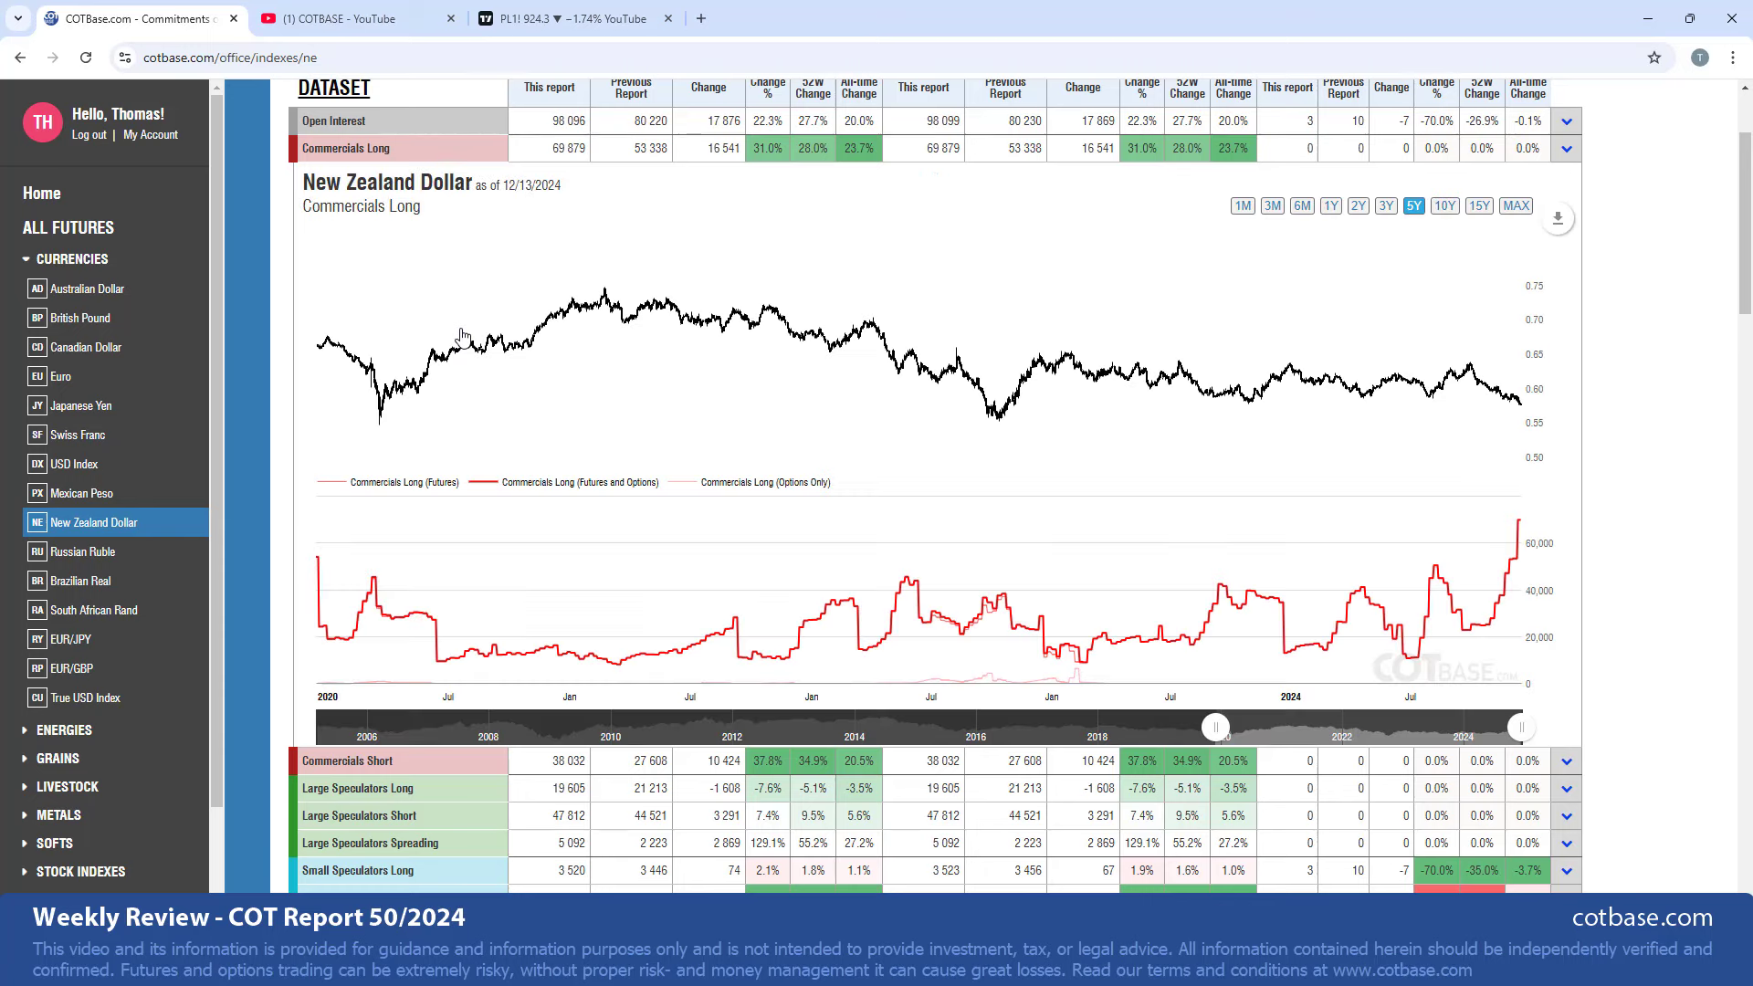
{"action": "scroll", "coordinate": [461, 338], "scroll_direction": "up", "scroll_amount": 2}
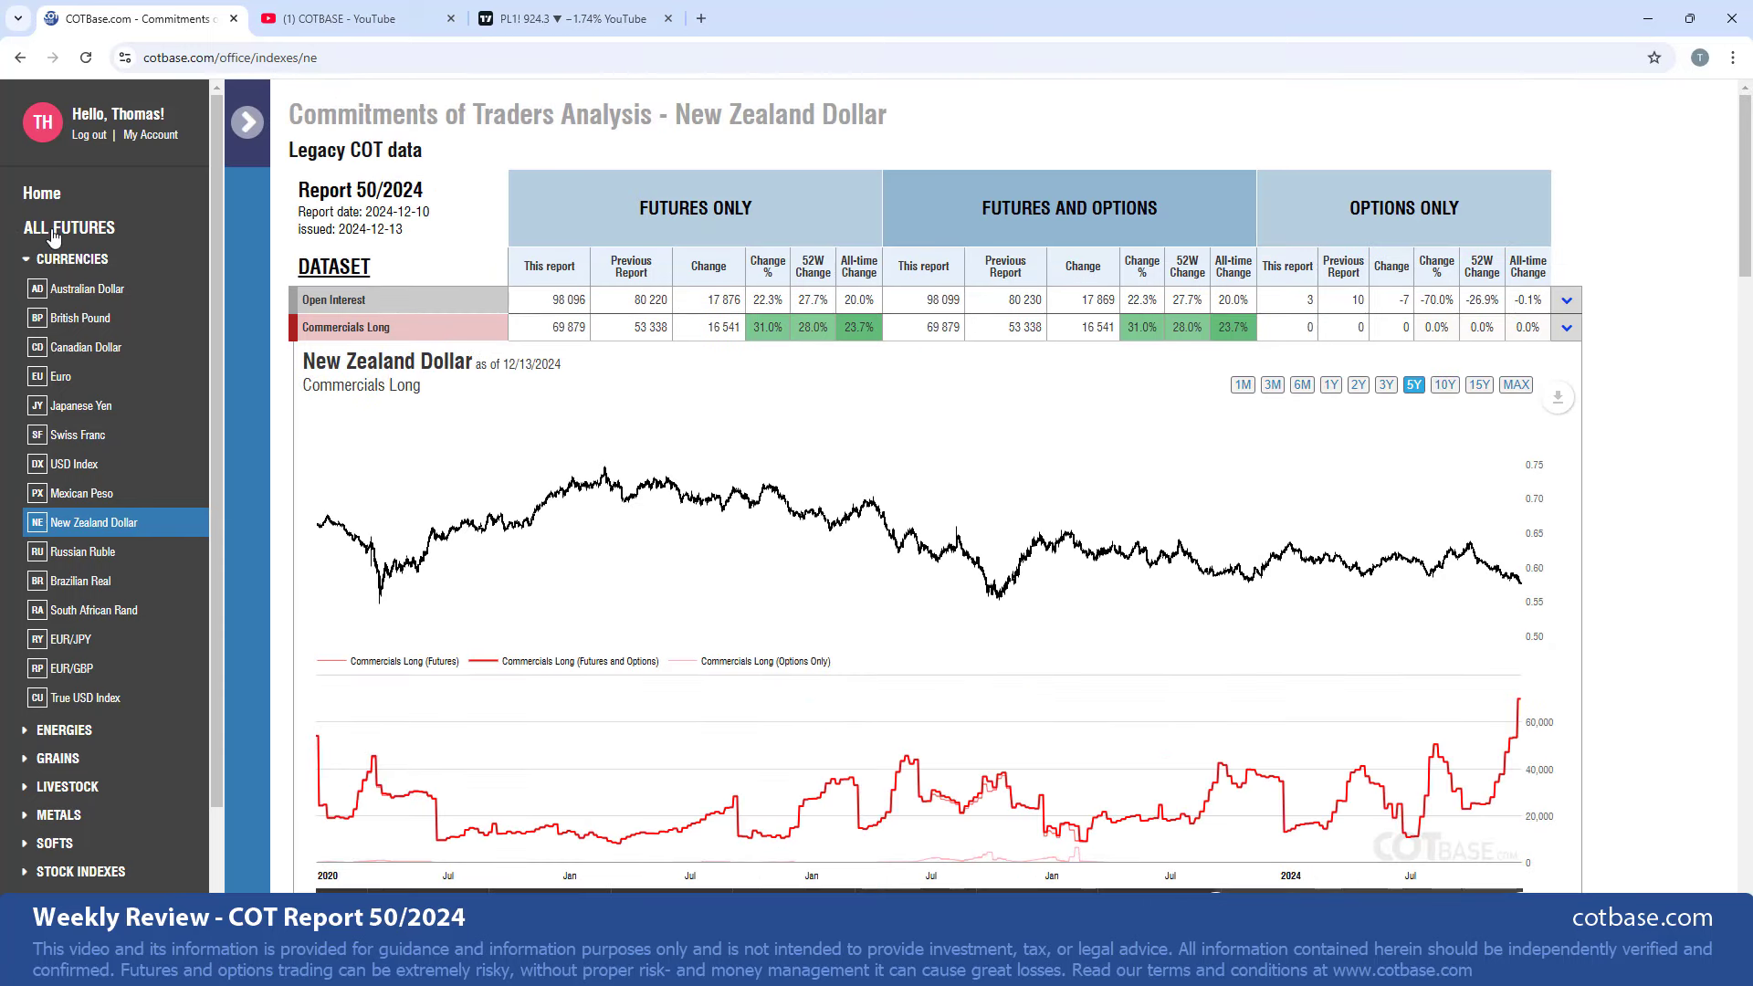
Go back to the ALL FUTURES legacy net-positions markets table for Report 50/2024
{"action": "left_click", "coordinate": [151, 228]}
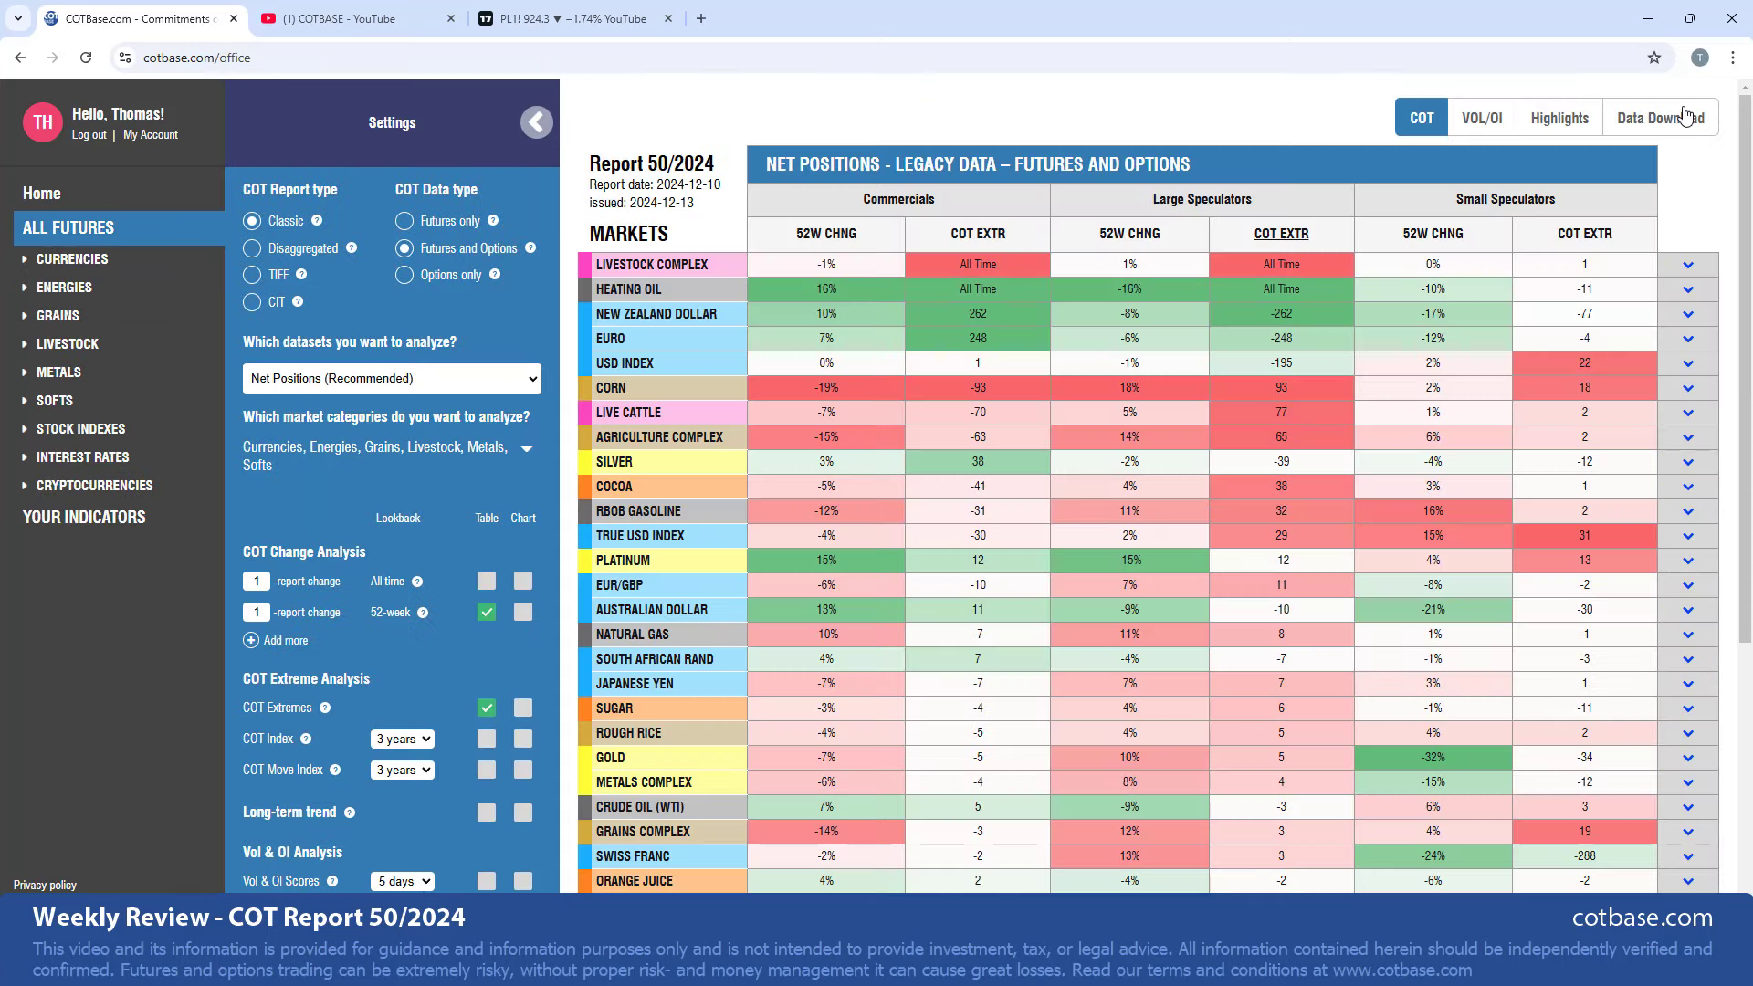